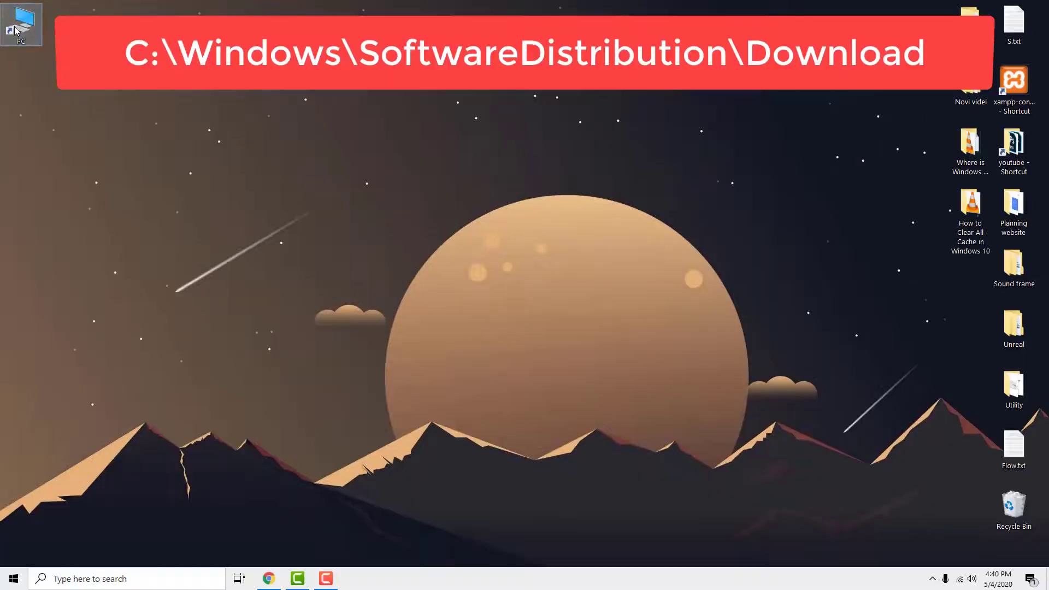
# Delete the three update folders in C:\Windows\SoftwareDistribution\Download, granting administrator permission.
pyautogui.doubleClick(17, 33)
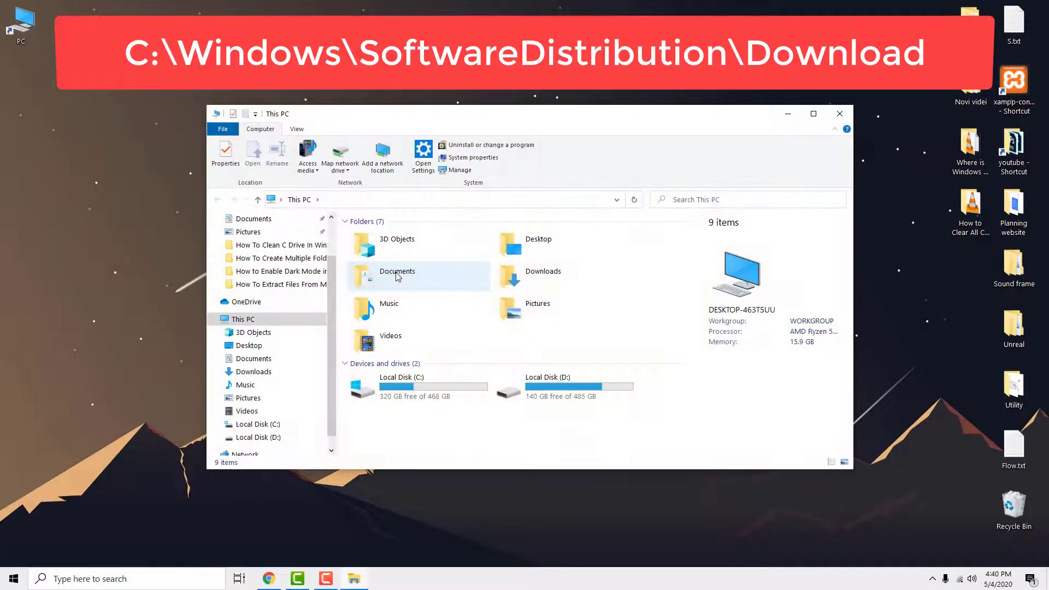
pyautogui.doubleClick(374, 389)
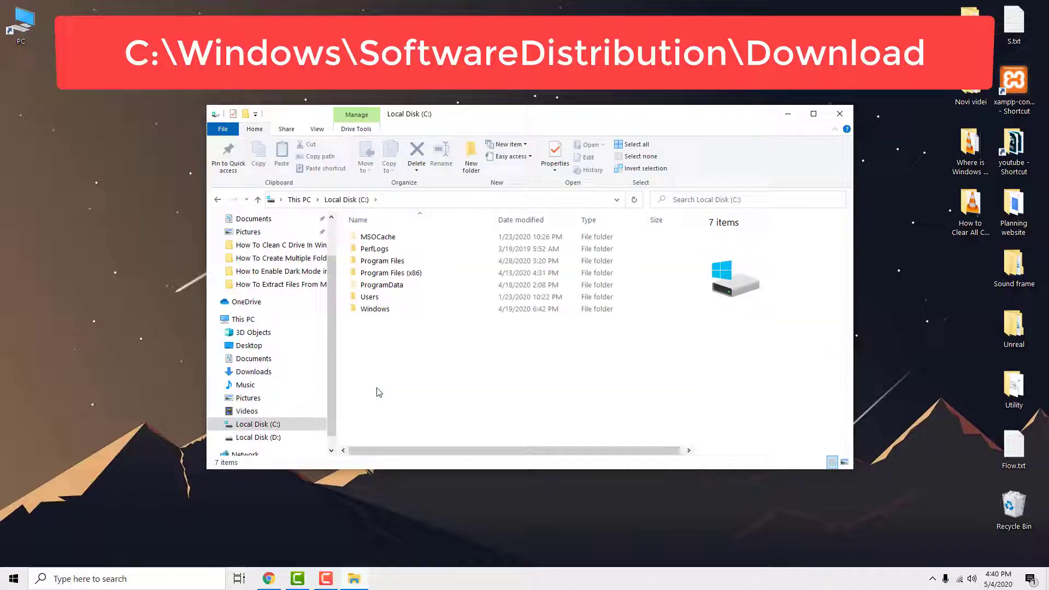
pyautogui.doubleClick(373, 310)
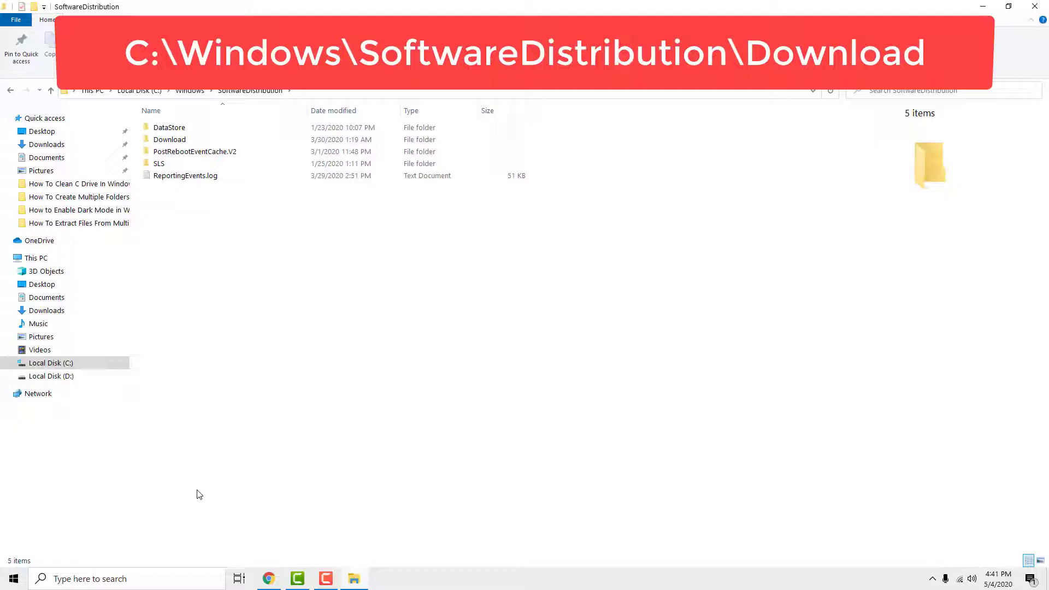
pyautogui.doubleClick(170, 140)
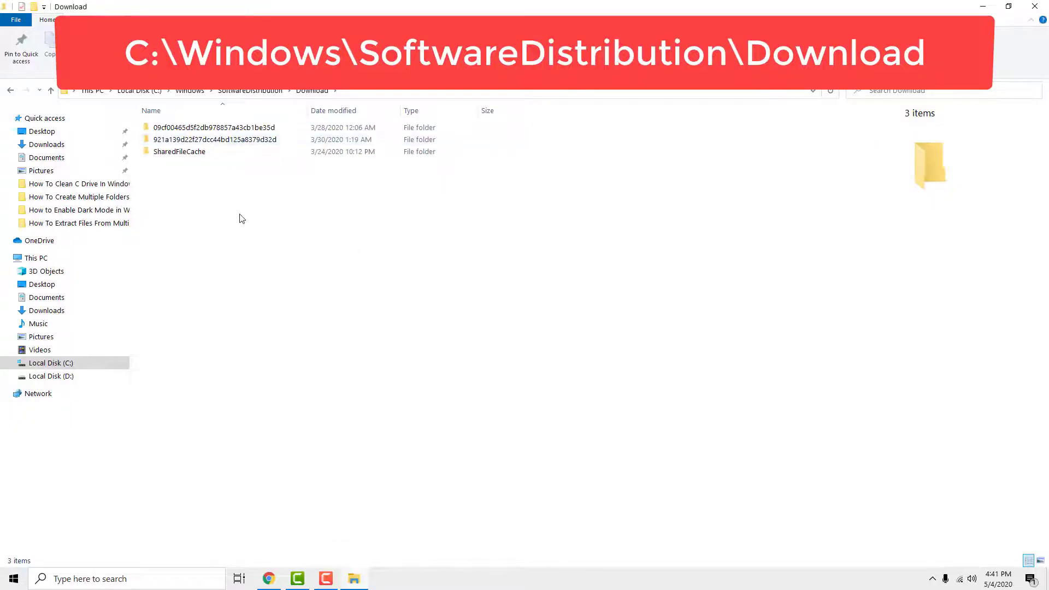
pyautogui.moveTo(240, 213); pyautogui.dragTo(161, 127)
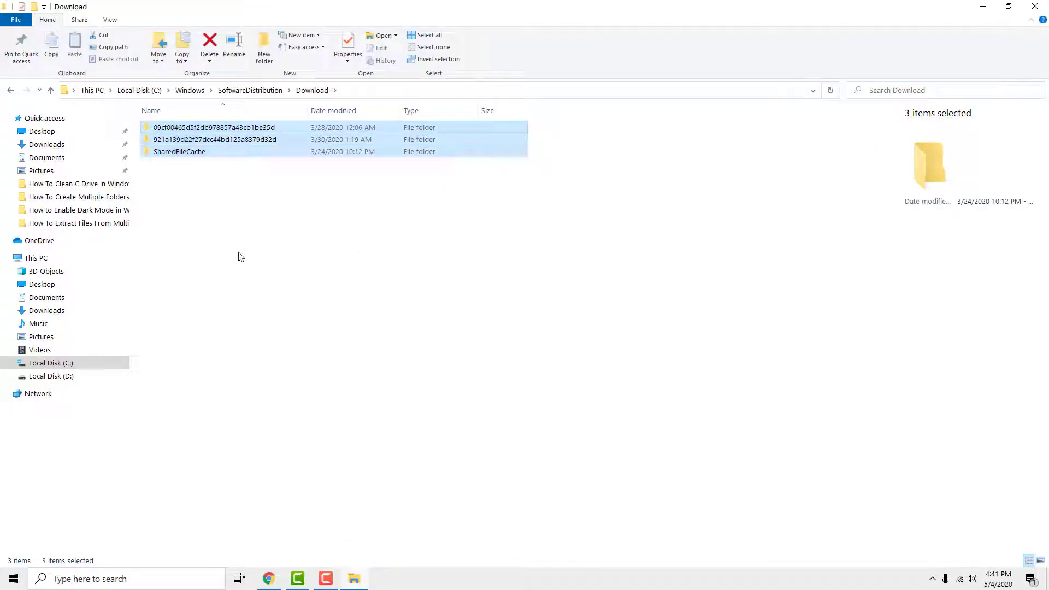
pyautogui.press('Delete')
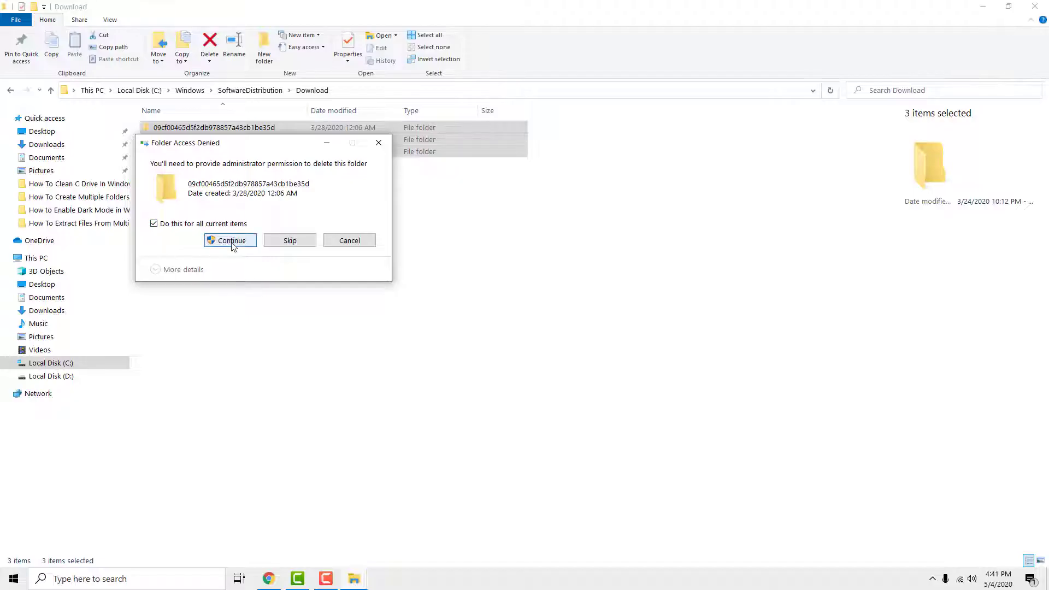
pyautogui.click(231, 241)
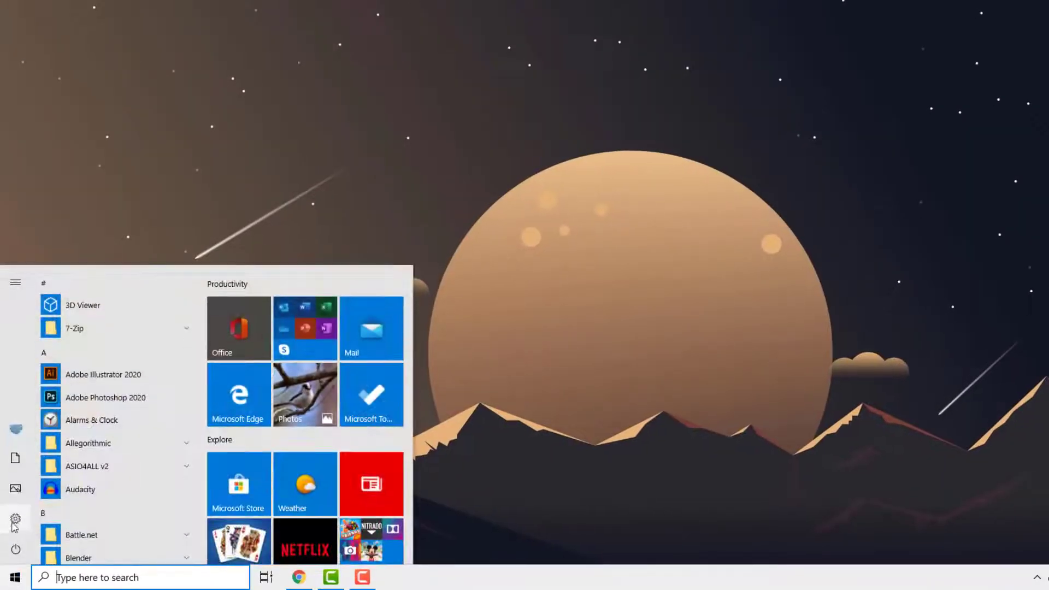
# Run Storage Sense cleanup now from System > Storage, freeing 1.90 MB.
pyautogui.click(22, 523)
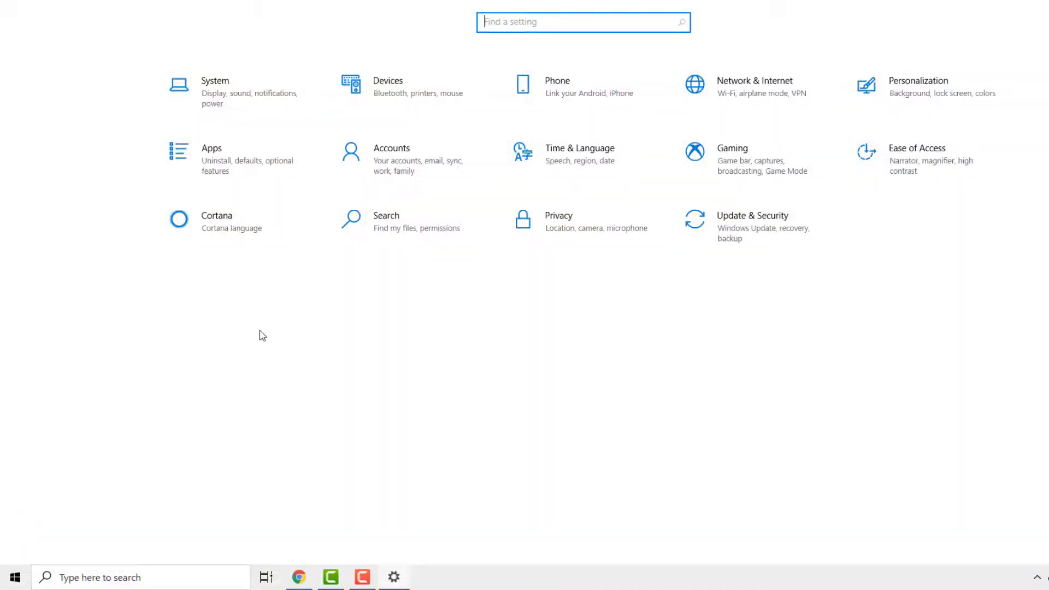
pyautogui.click(228, 92)
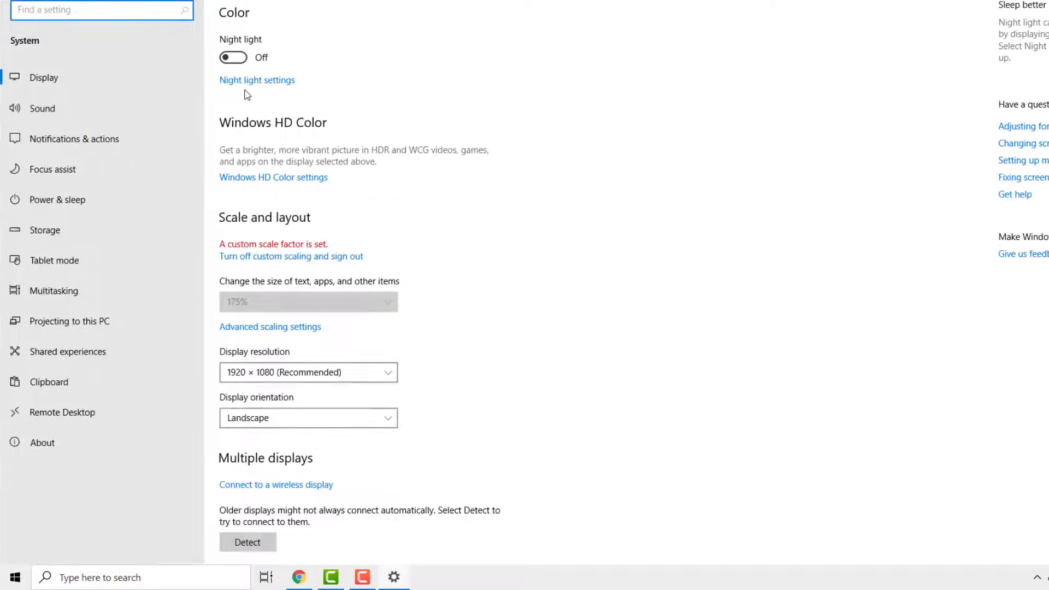
pyautogui.click(54, 231)
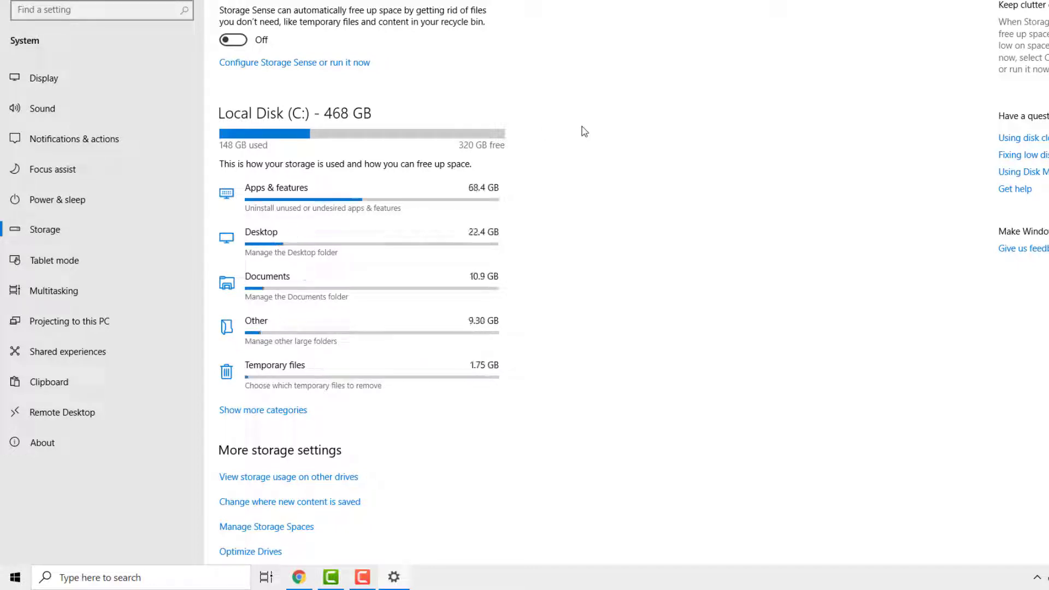
pyautogui.click(343, 67)
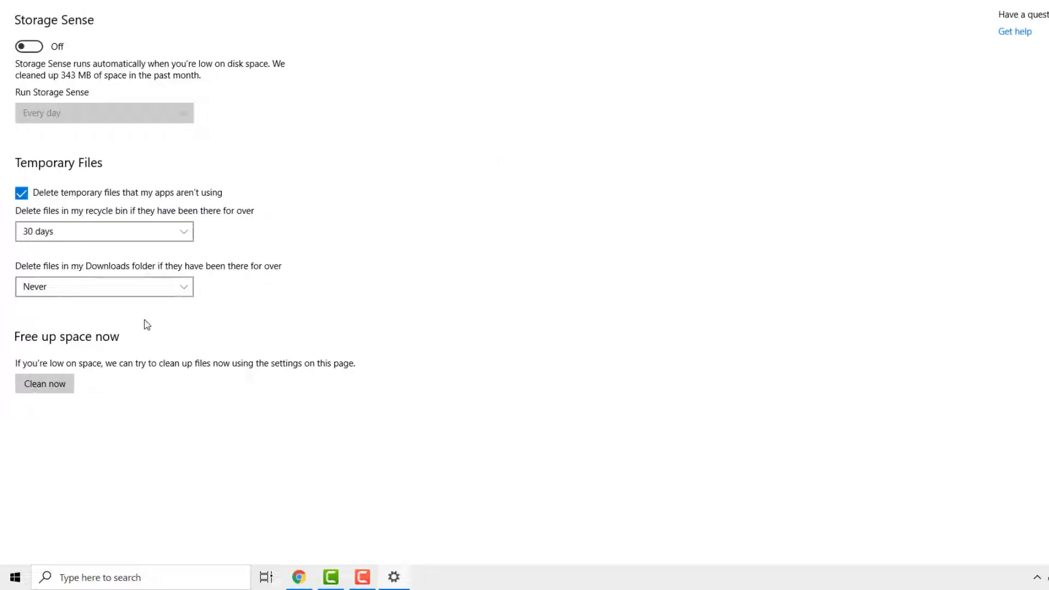
pyautogui.click(43, 385)
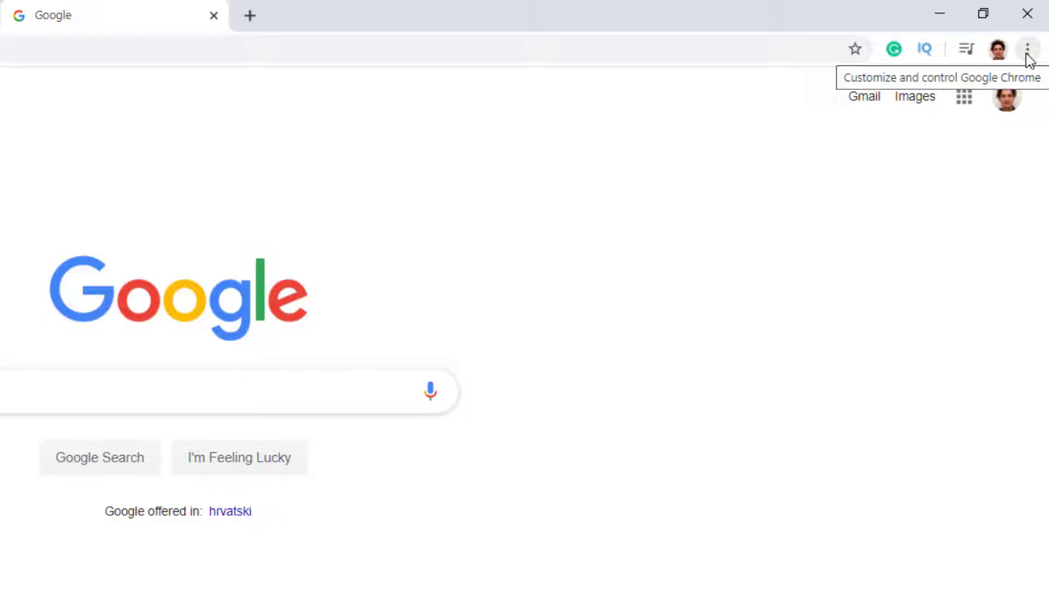
# Set the time range in Chrome's Clear browsing data to All time.
pyautogui.click(1029, 49)
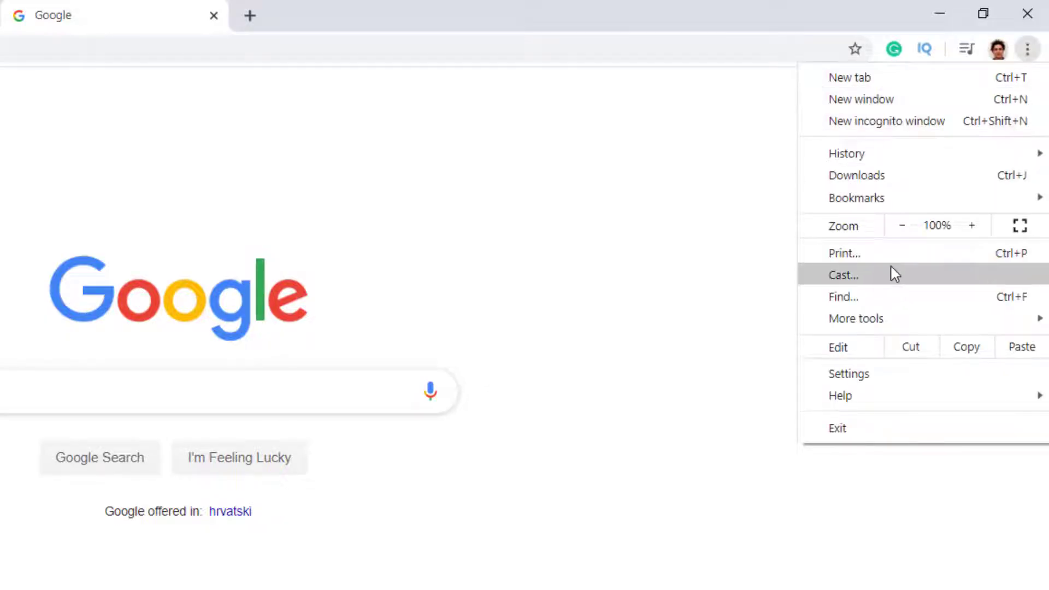
pyautogui.click(849, 374)
pyautogui.scroll(-5, 279, 348)
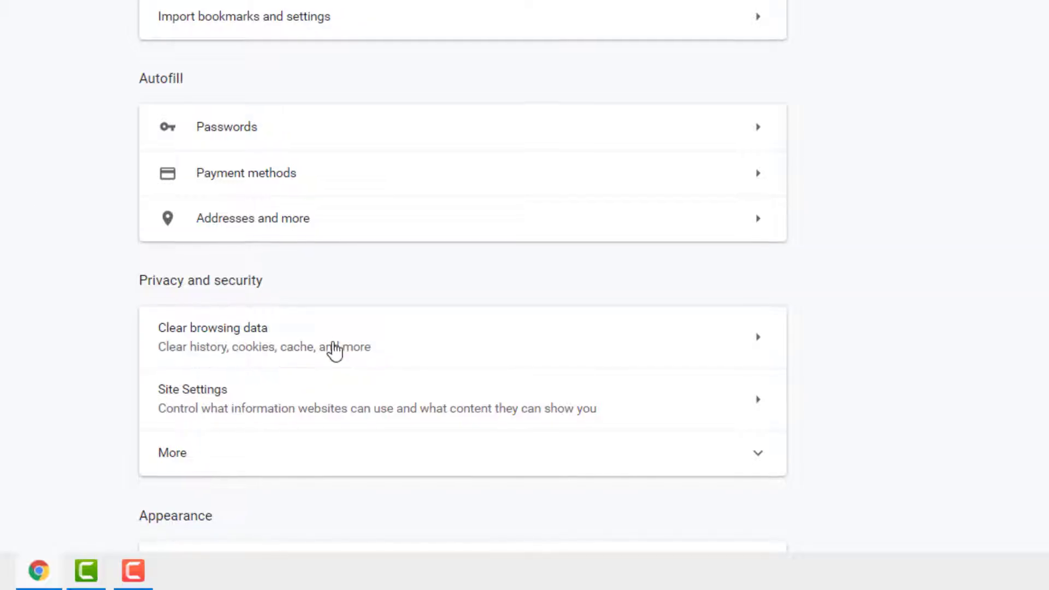
pyautogui.click(334, 349)
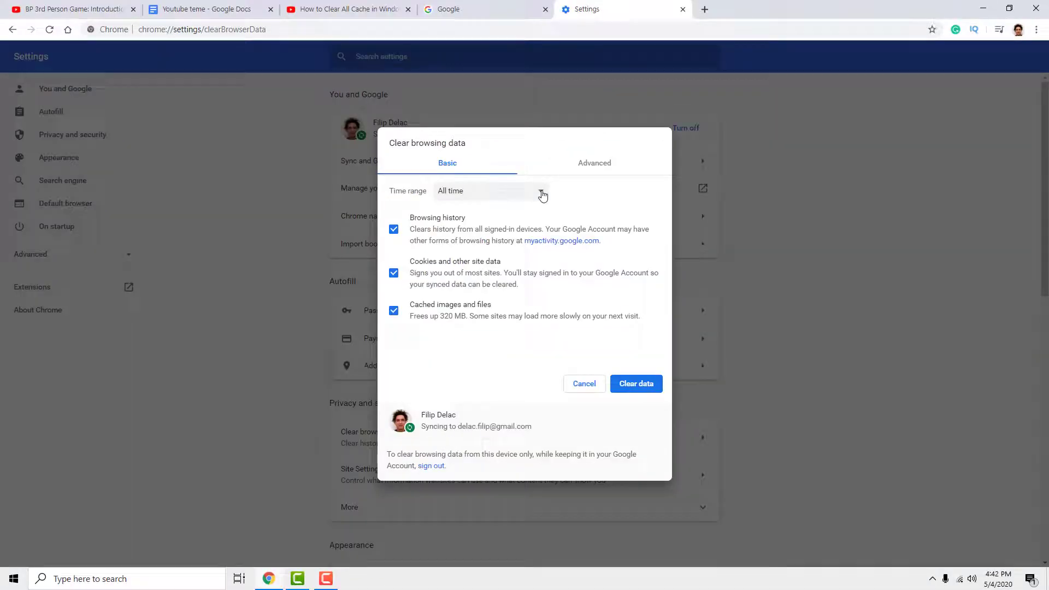
pyautogui.click(542, 194)
pyautogui.click(470, 246)
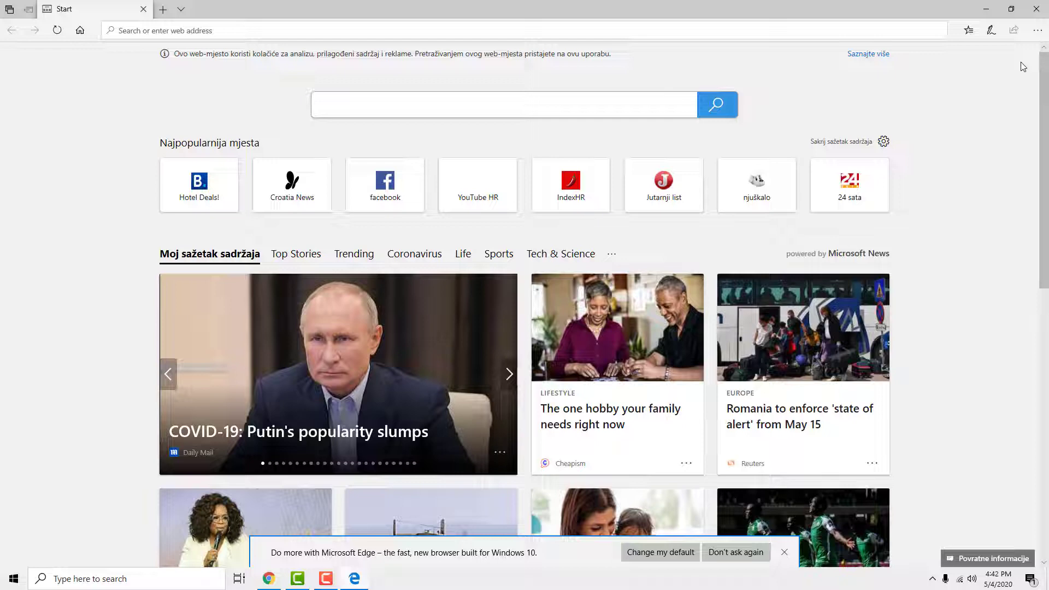
# Clear all Edge browsing data, adding downloads, autofill, passwords, media licenses and site permissions.
pyautogui.click(1038, 30)
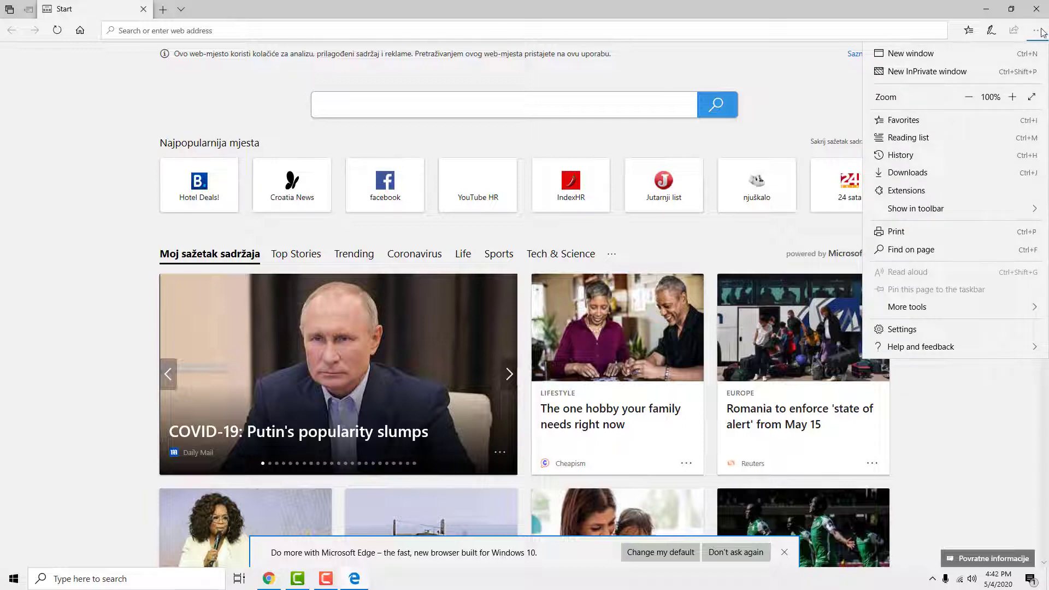
pyautogui.click(902, 329)
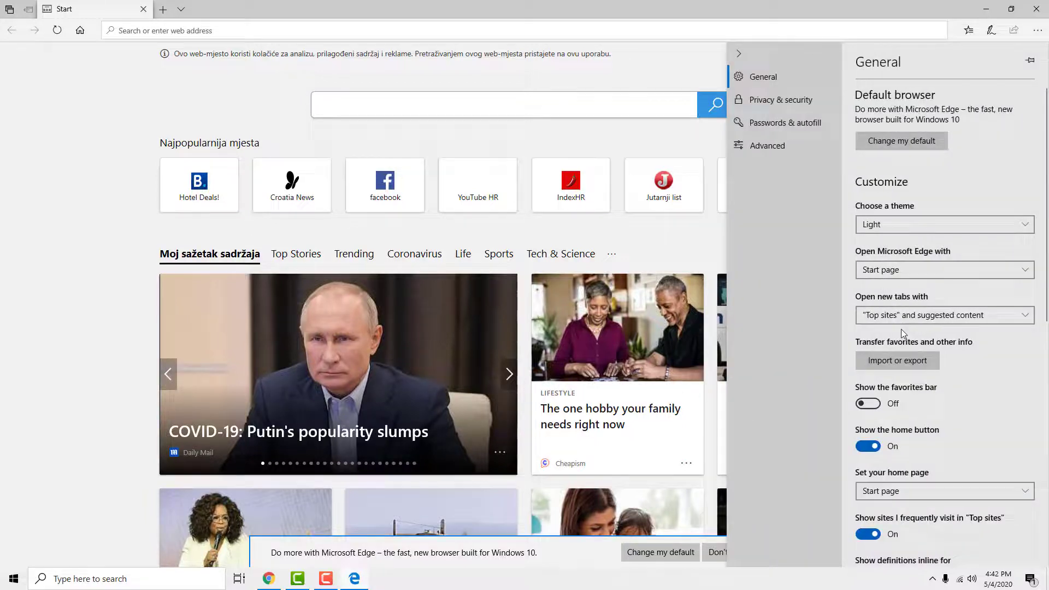
pyautogui.click(781, 100)
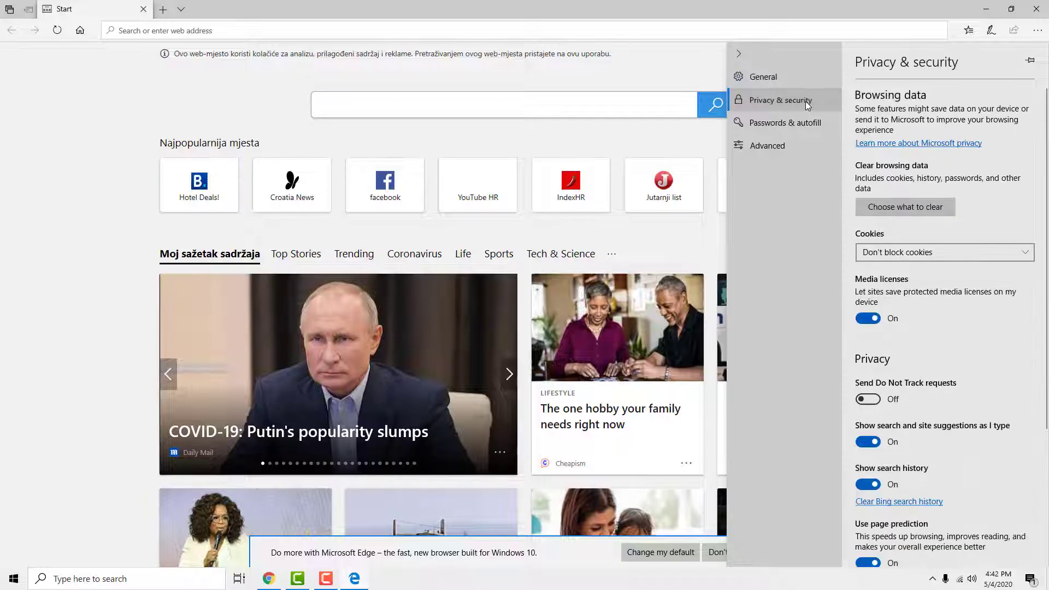
pyautogui.click(905, 207)
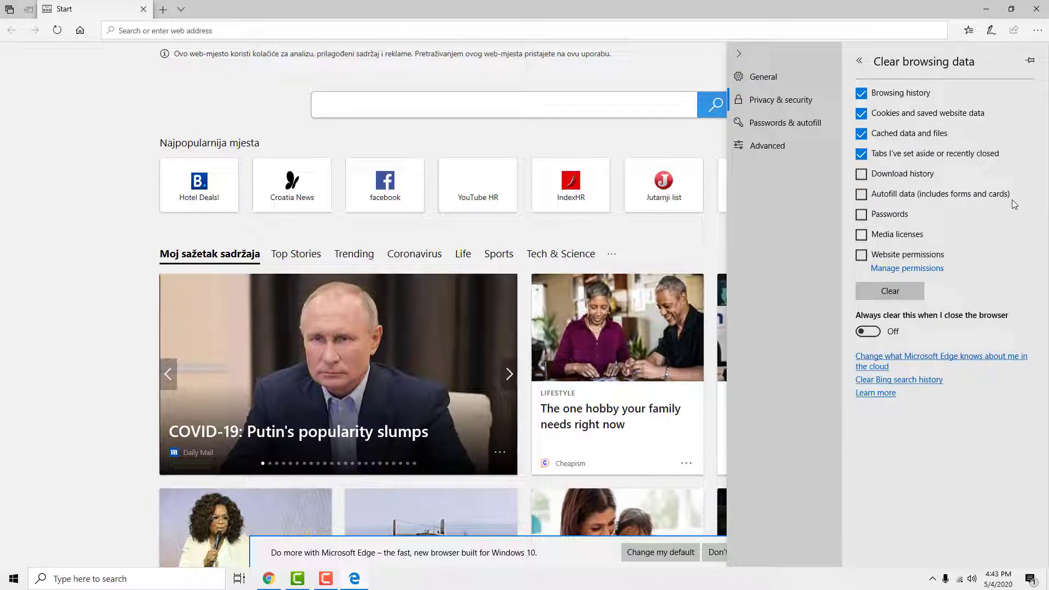
pyautogui.click(861, 175)
pyautogui.click(862, 194)
pyautogui.click(861, 214)
pyautogui.click(861, 235)
pyautogui.click(862, 255)
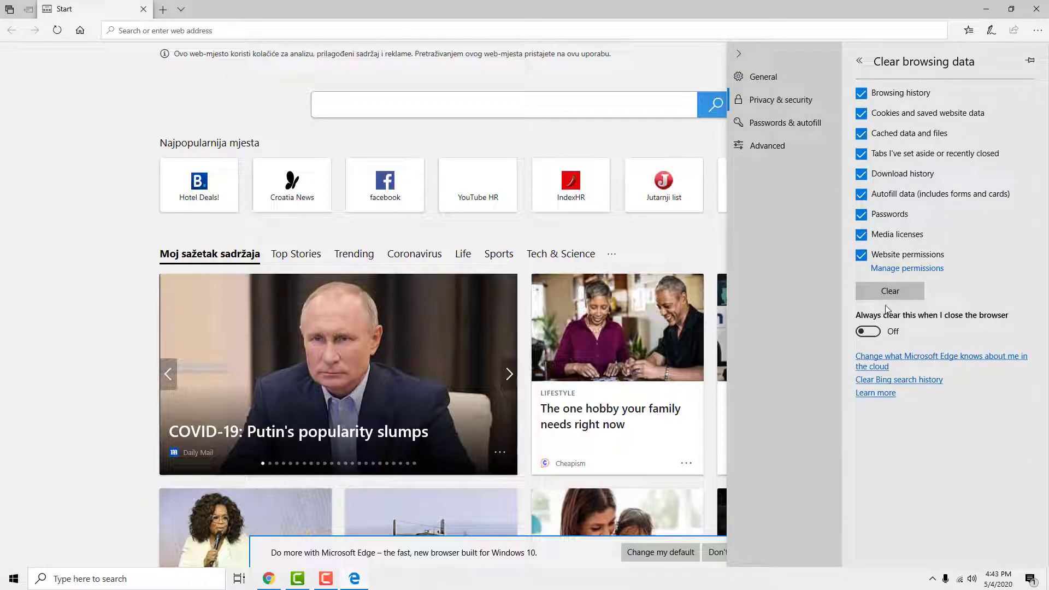
pyautogui.click(891, 290)
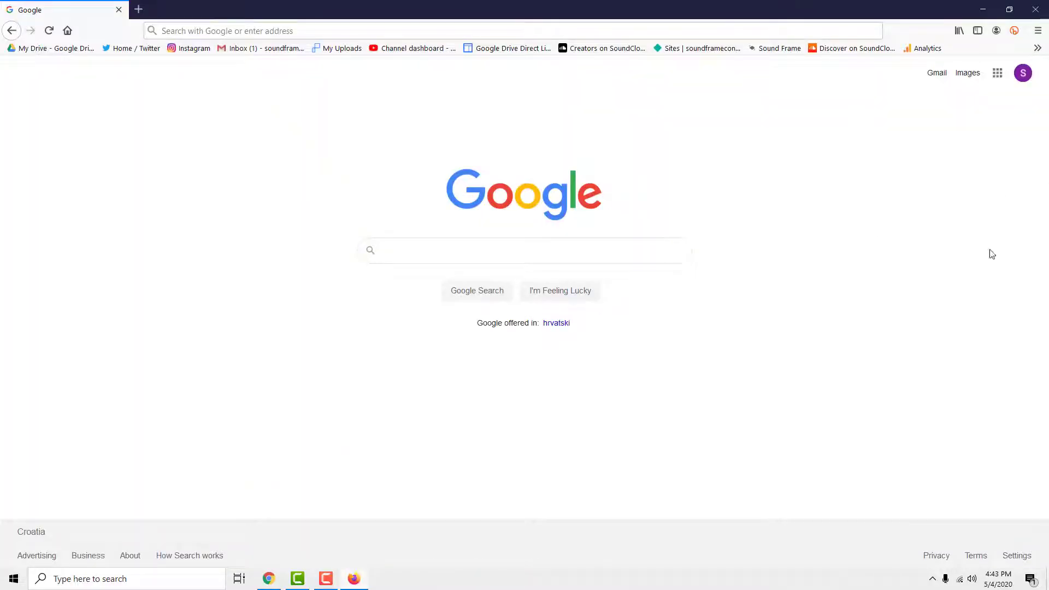
# Clear Firefox's 1.0 GB of cookies, site data and cached content under Privacy & Security.
pyautogui.click(1039, 32)
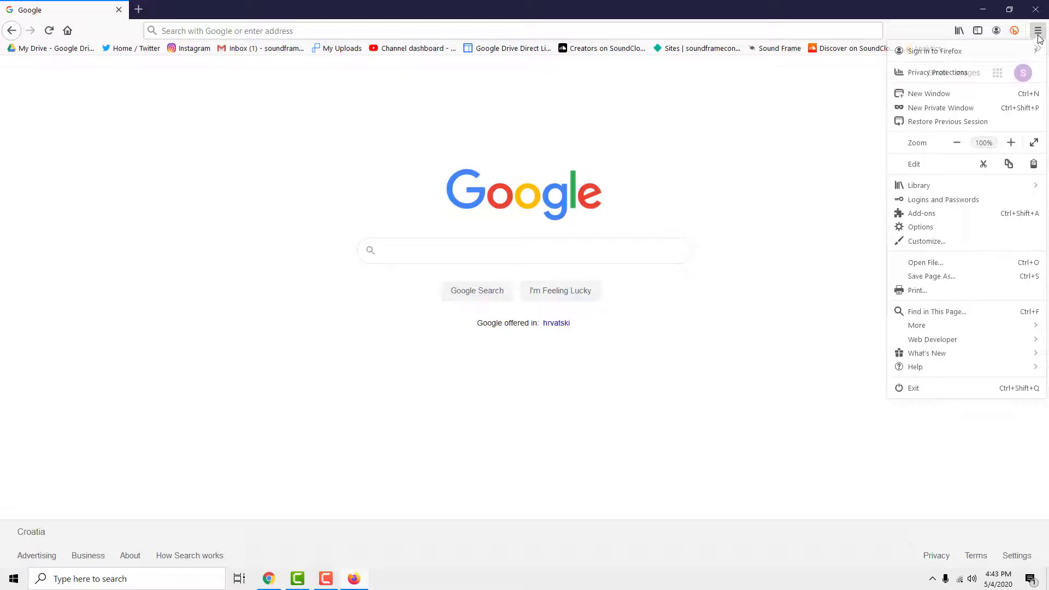
pyautogui.click(921, 228)
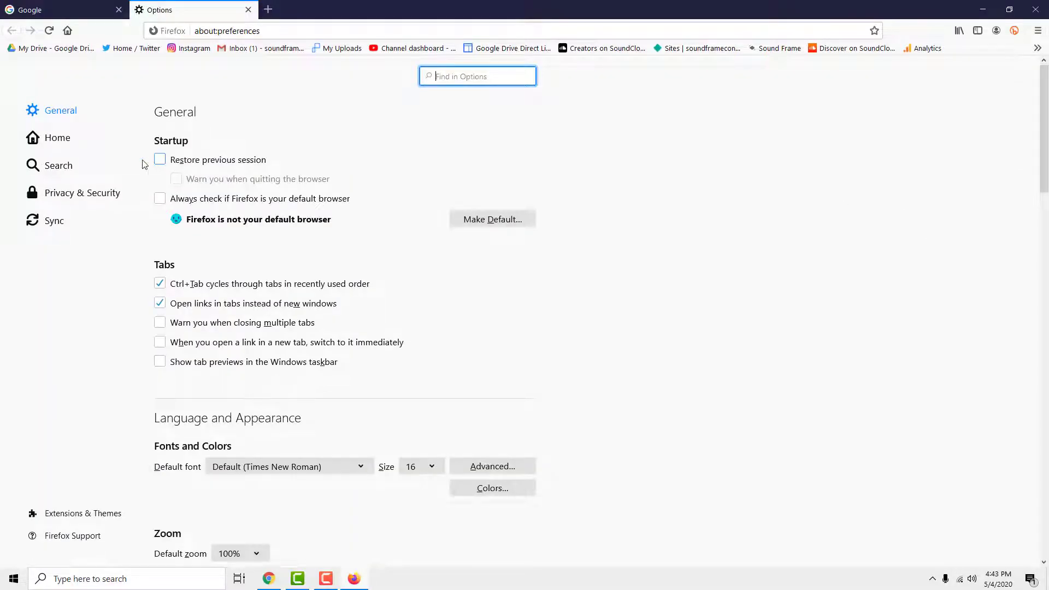
pyautogui.click(82, 195)
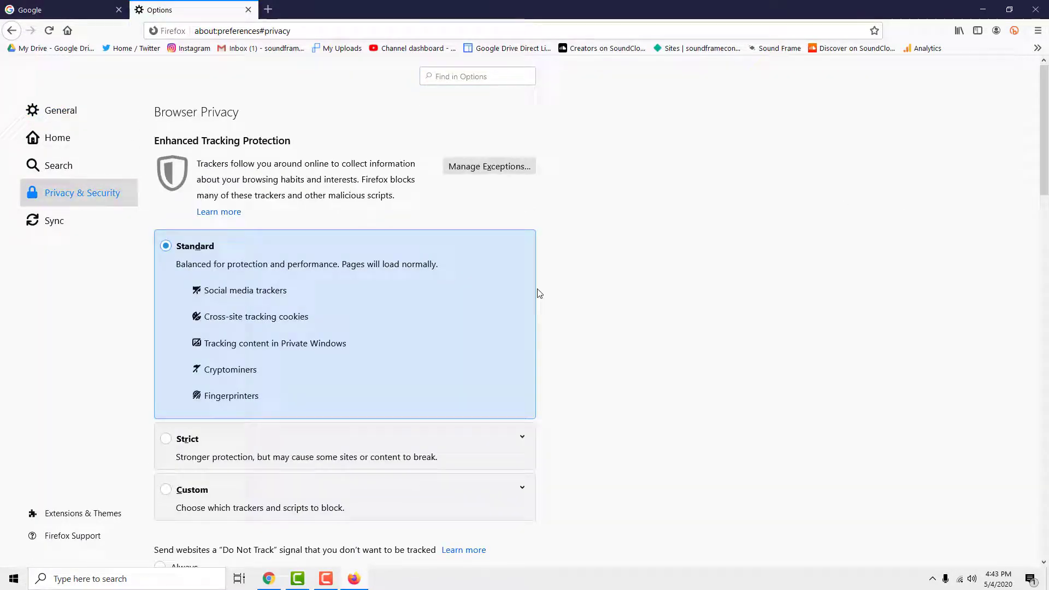
pyautogui.scroll(-5, 395, 309)
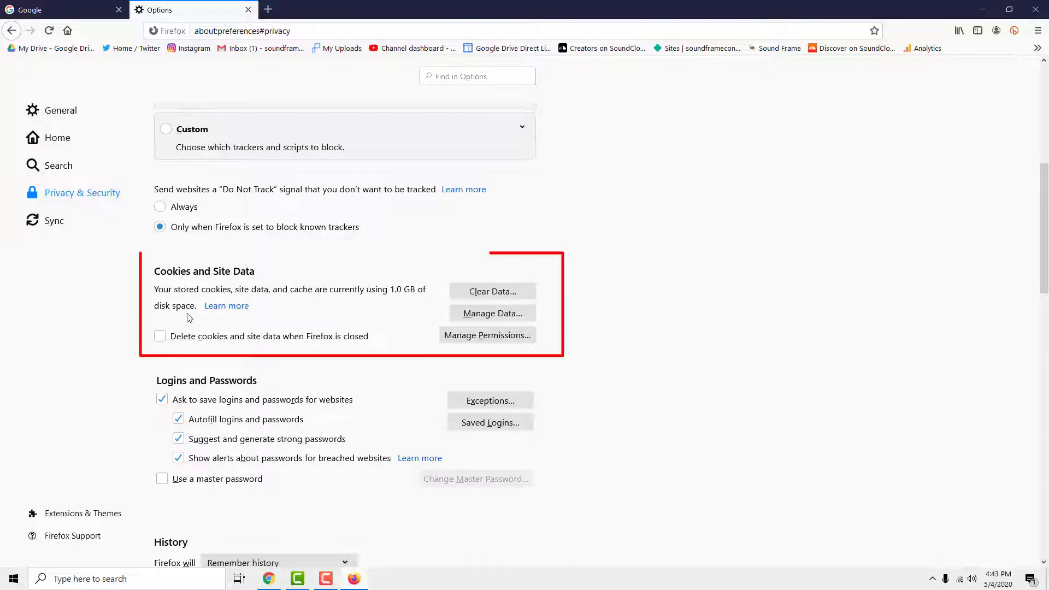
pyautogui.click(492, 291)
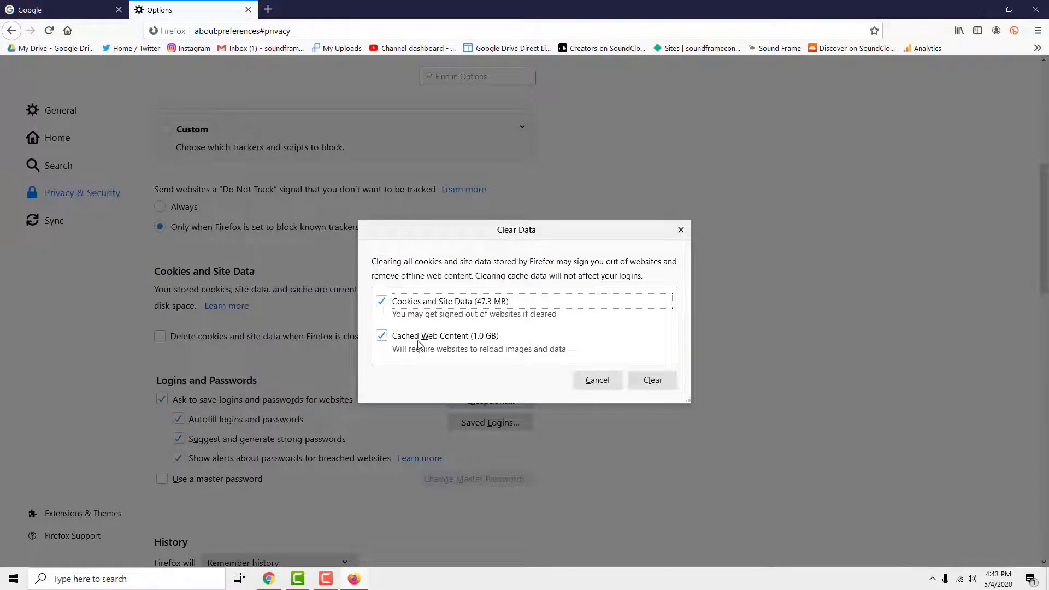
pyautogui.click(603, 380)
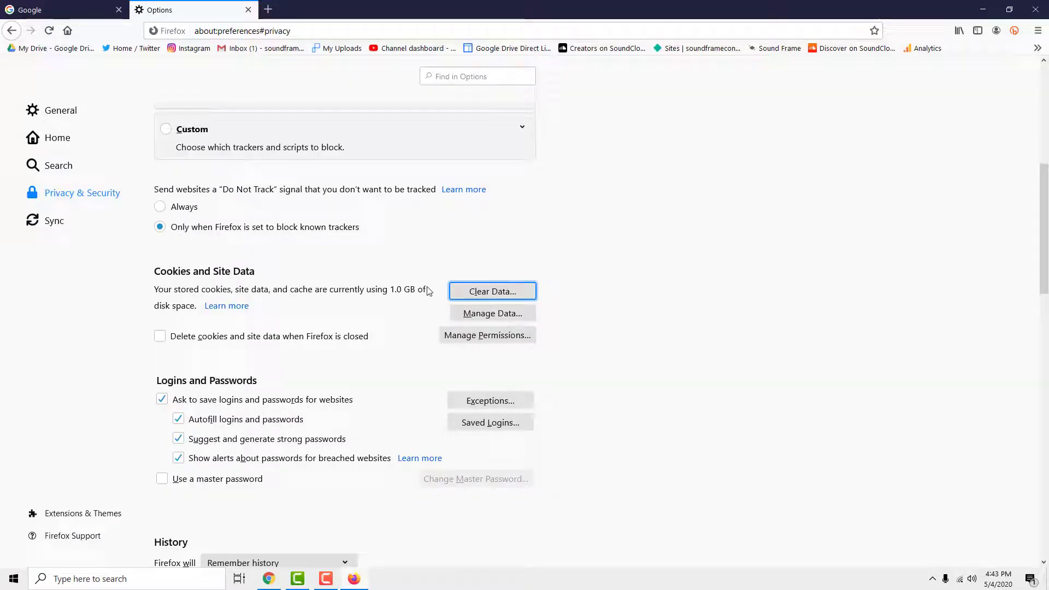
pyautogui.moveTo(425, 290); pyautogui.dragTo(364, 290)
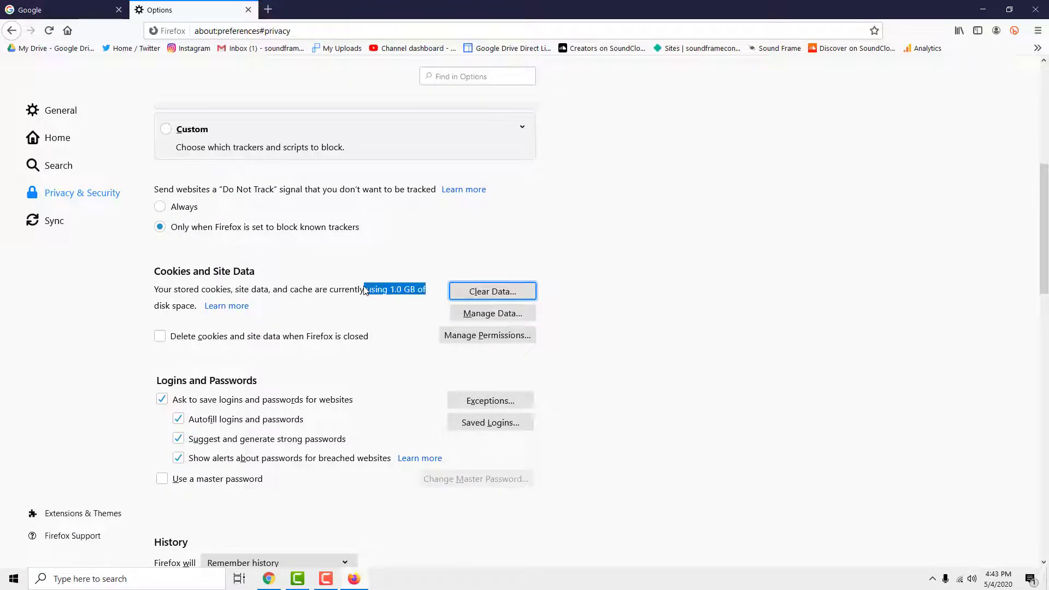
pyautogui.click(500, 297)
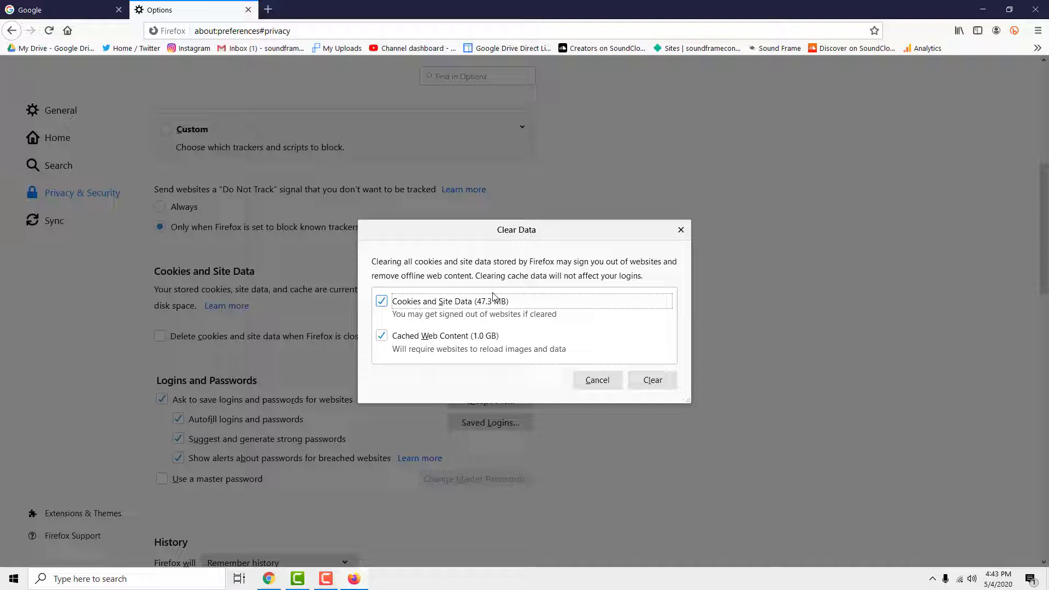
pyautogui.click(653, 379)
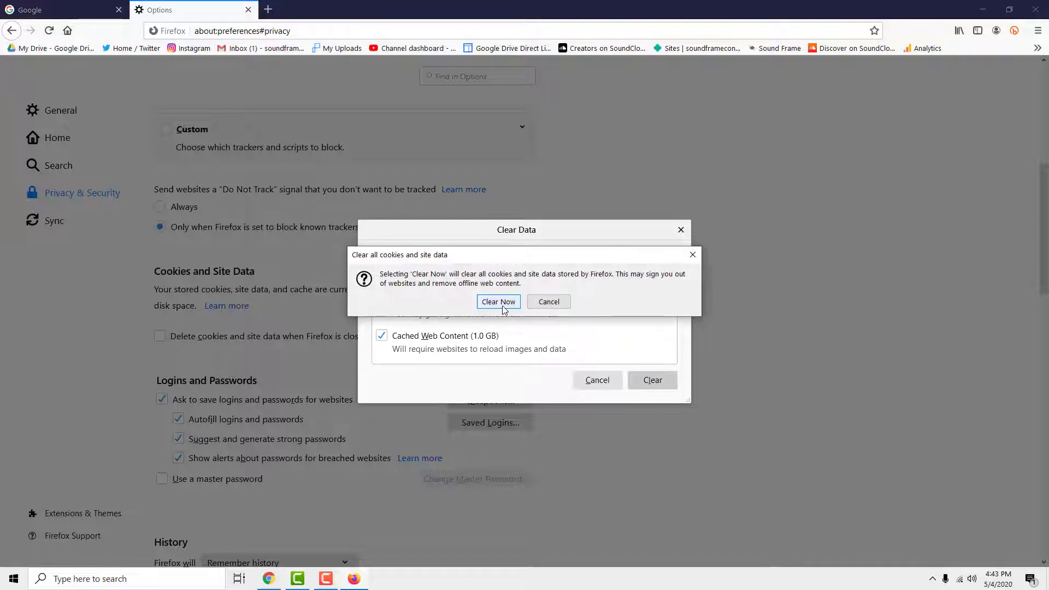
pyautogui.click(498, 302)
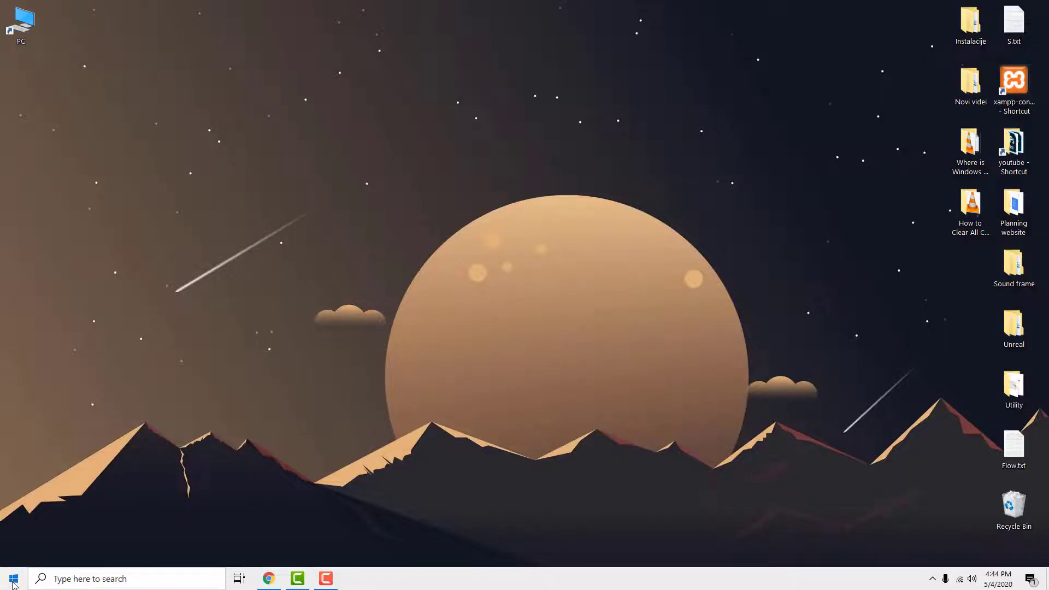
# Clear this device's location history under Settings > Privacy > Location.
pyautogui.click(14, 579)
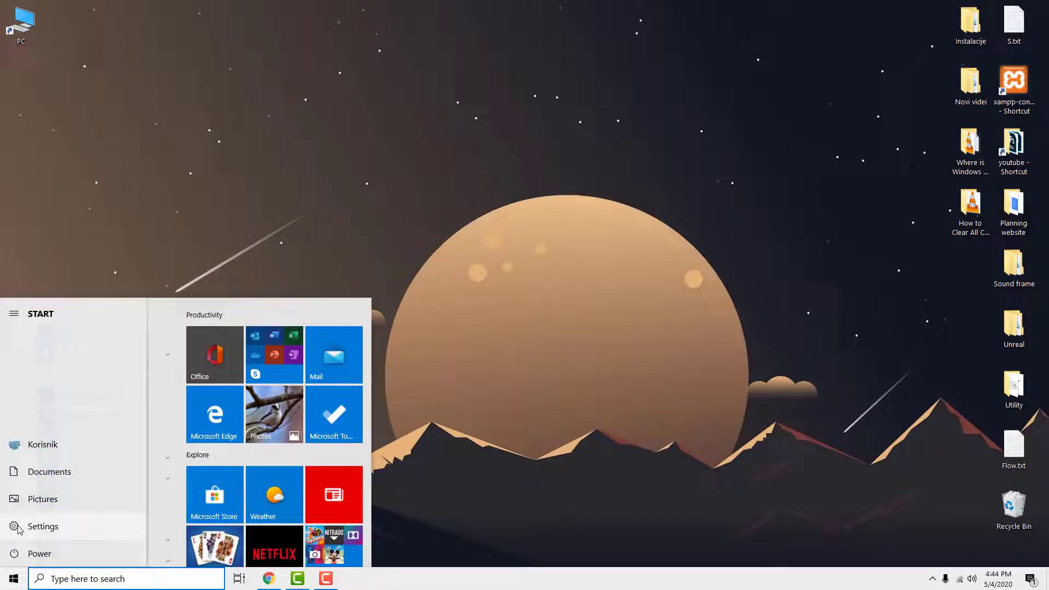
pyautogui.click(19, 527)
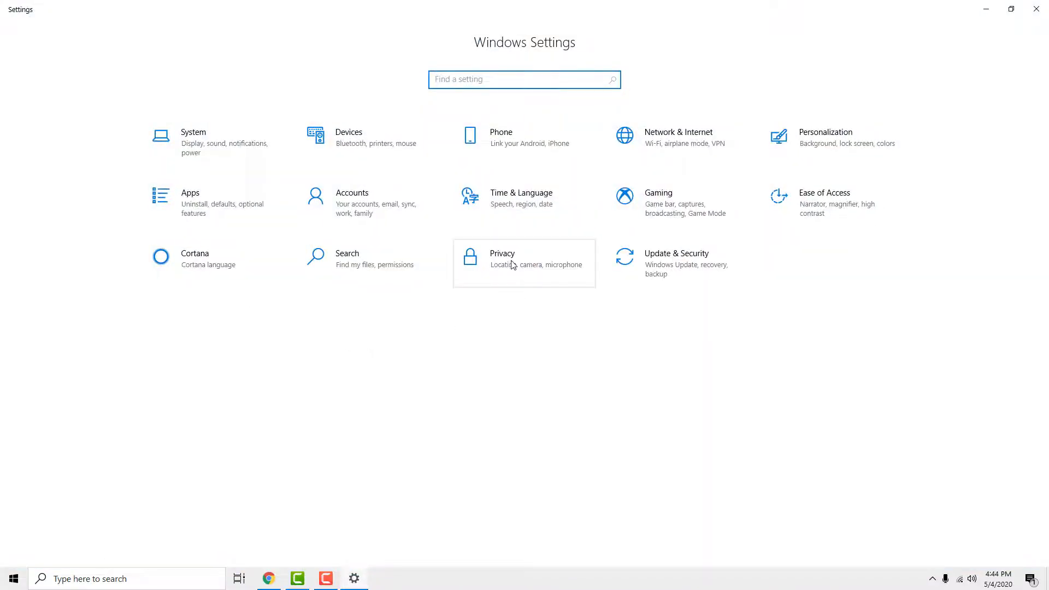
pyautogui.click(509, 261)
pyautogui.click(78, 336)
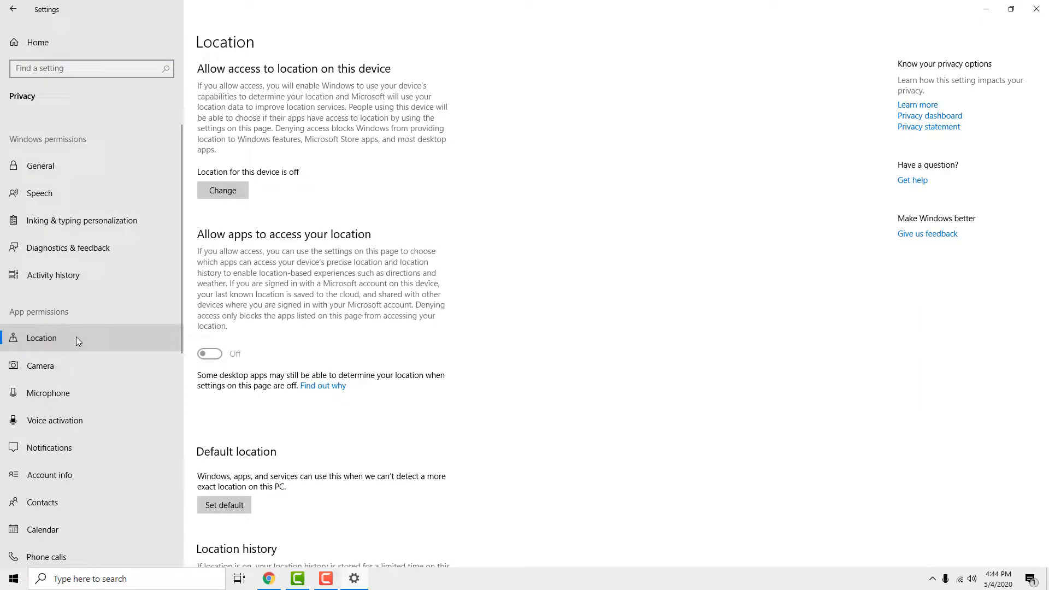
pyautogui.scroll(-3, 460, 287)
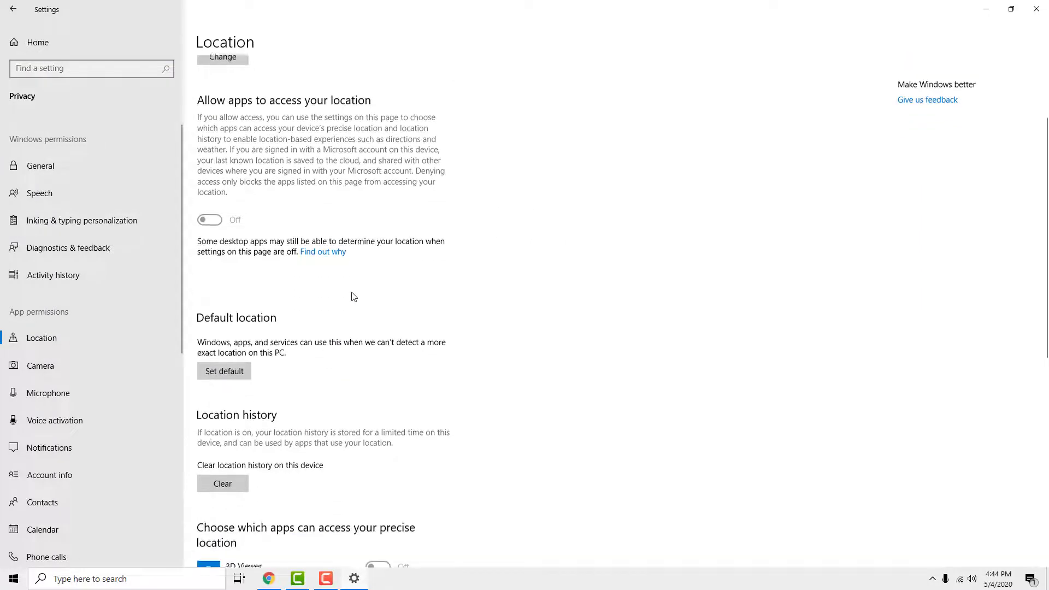
pyautogui.scroll(-5, 436, 290)
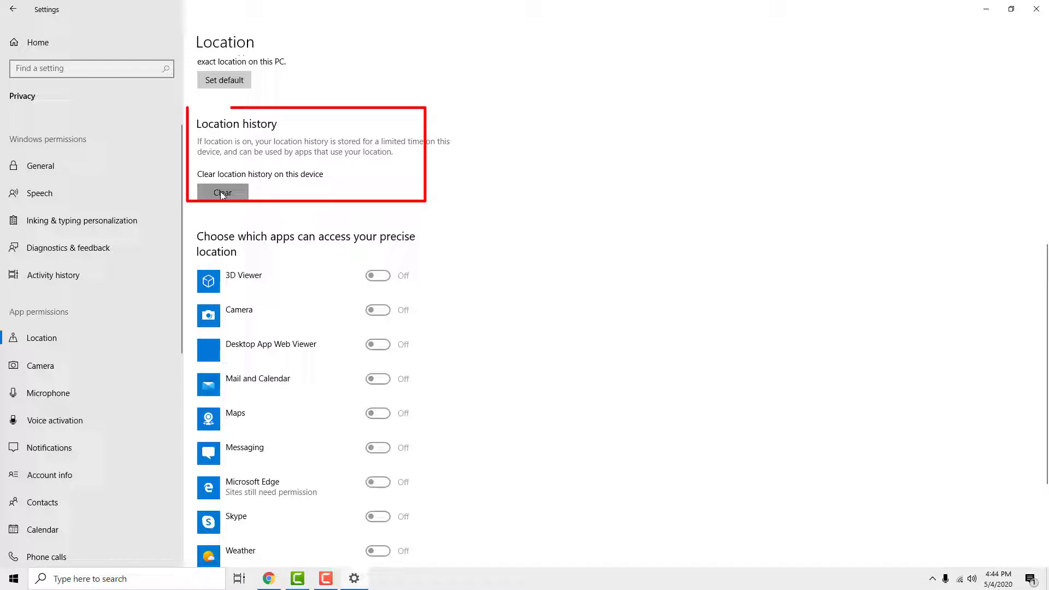
pyautogui.click(221, 193)
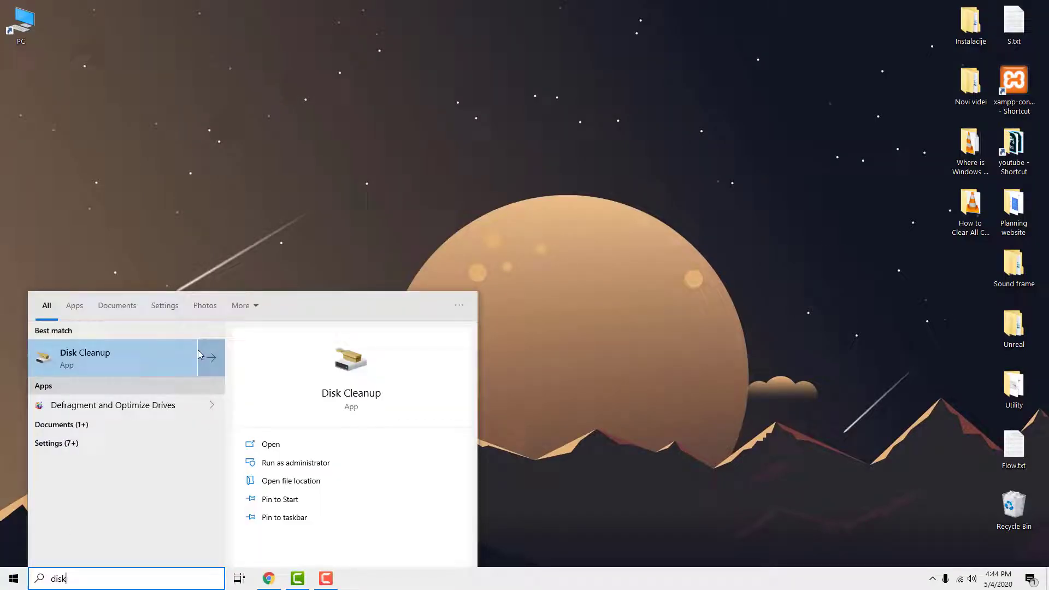
# Dismiss the Disk Cleanup search results to return to the desktop.
pyautogui.click(172, 361)
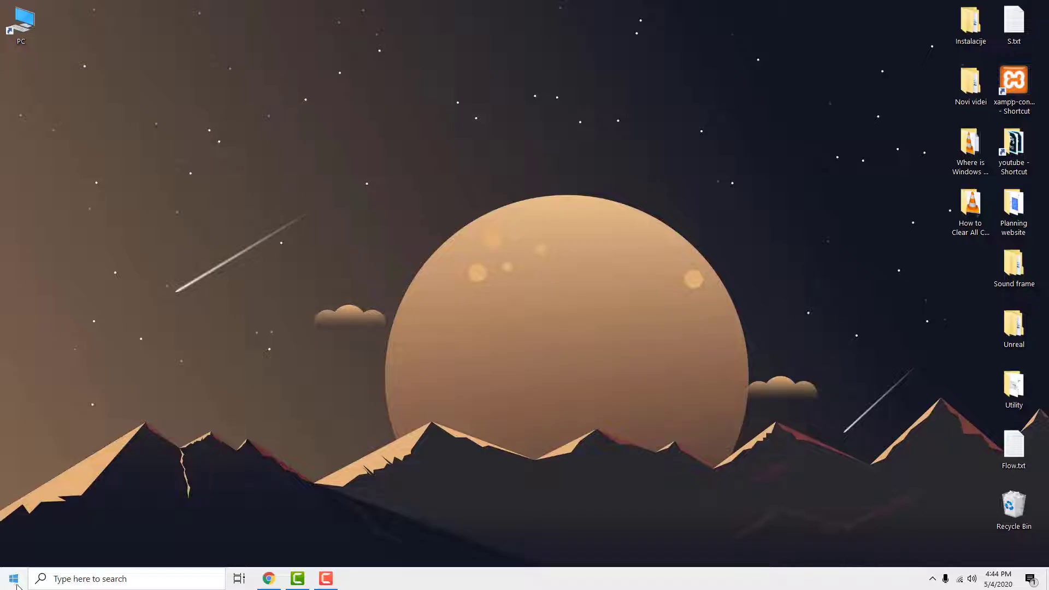
# Clear File Explorer history in Folder Options and close the Folder Options dialog.
pyautogui.rightClick(15, 579)
pyautogui.click(79, 496)
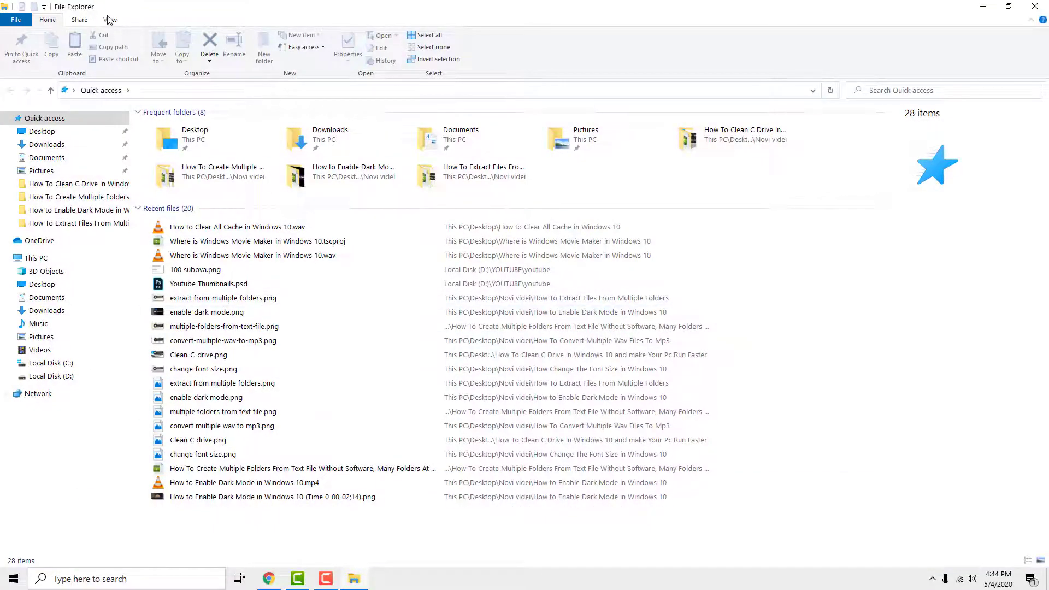
pyautogui.click(110, 21)
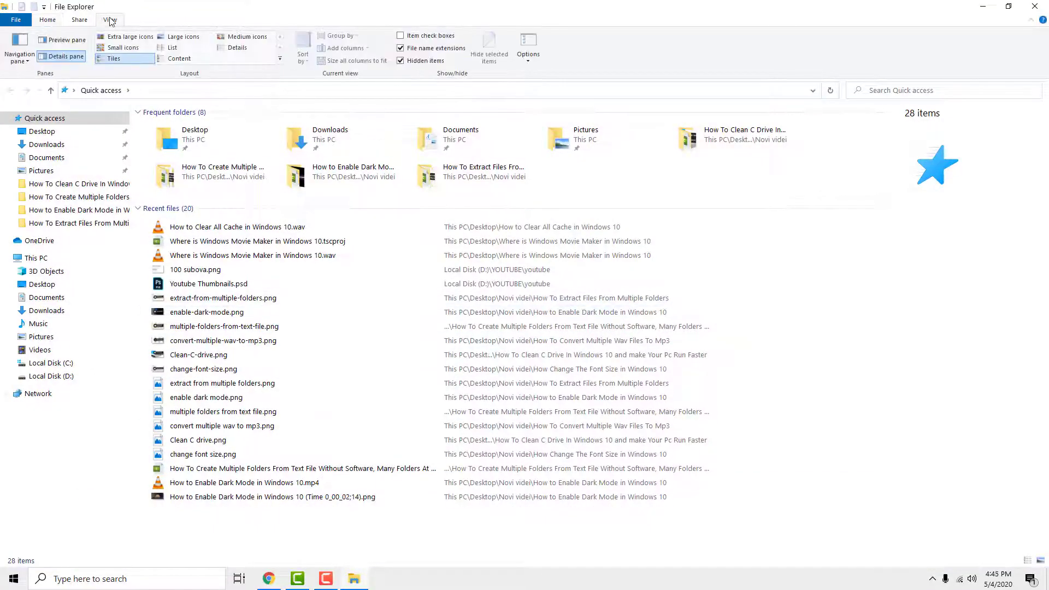
pyautogui.click(533, 45)
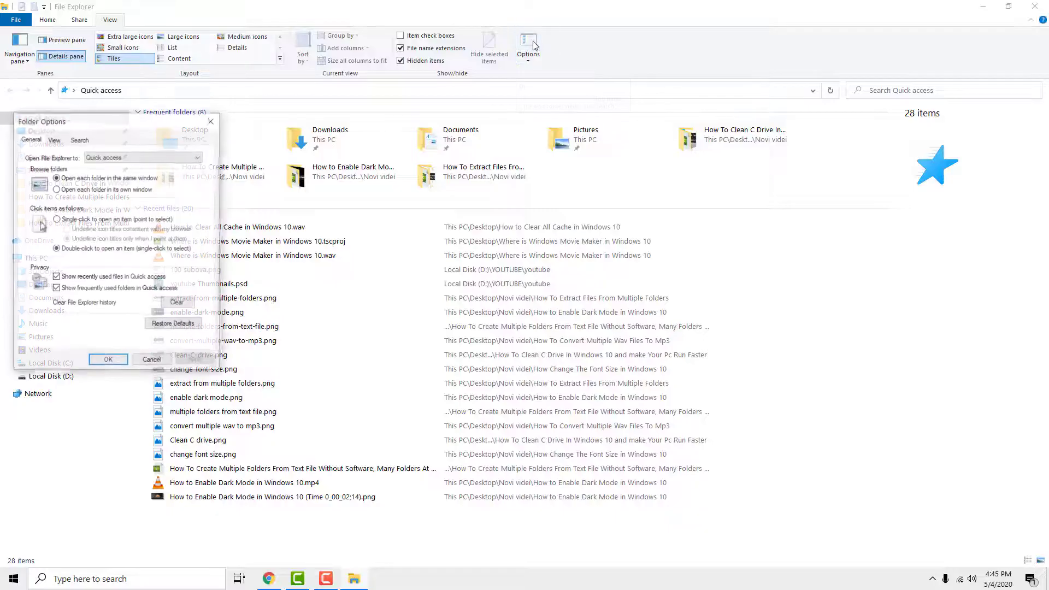
pyautogui.click(178, 304)
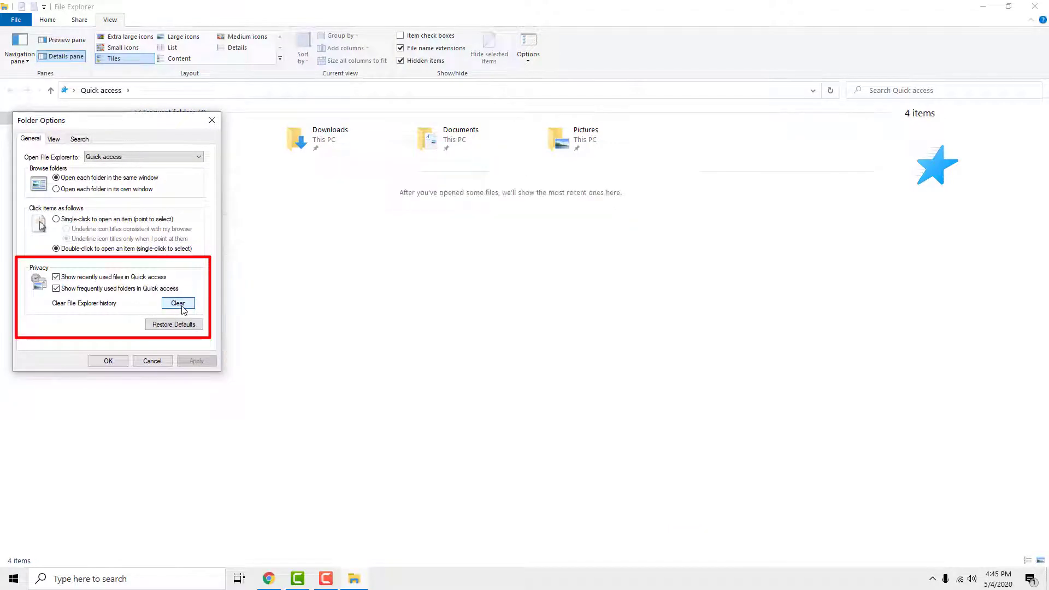
pyautogui.click(109, 360)
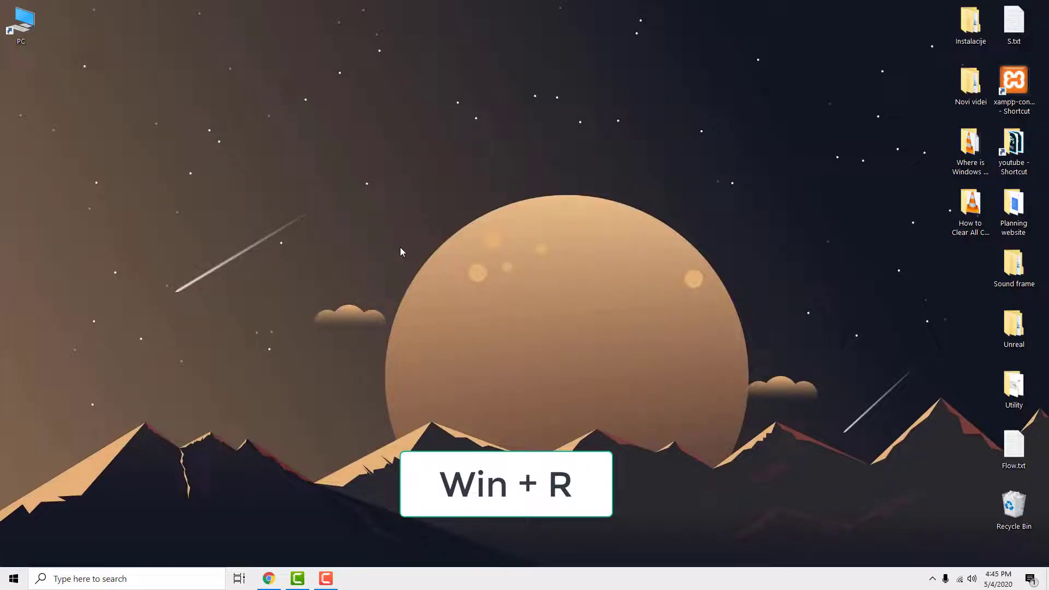
# Open C:\Windows\Temp through Run and delete its four items.
pyautogui.press('super+r')
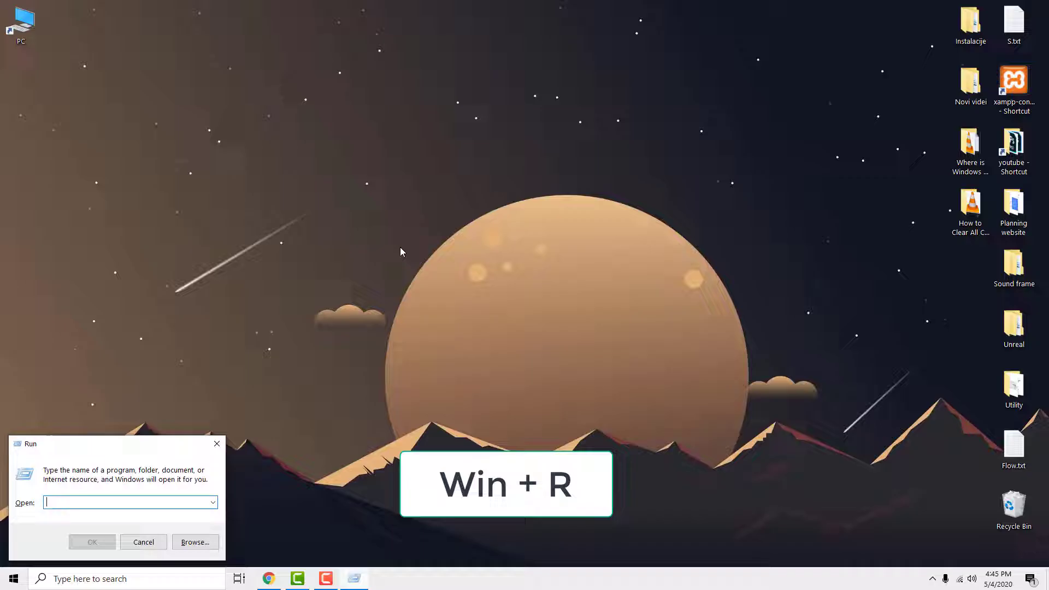
pyautogui.write('temp')
pyautogui.press('Return')
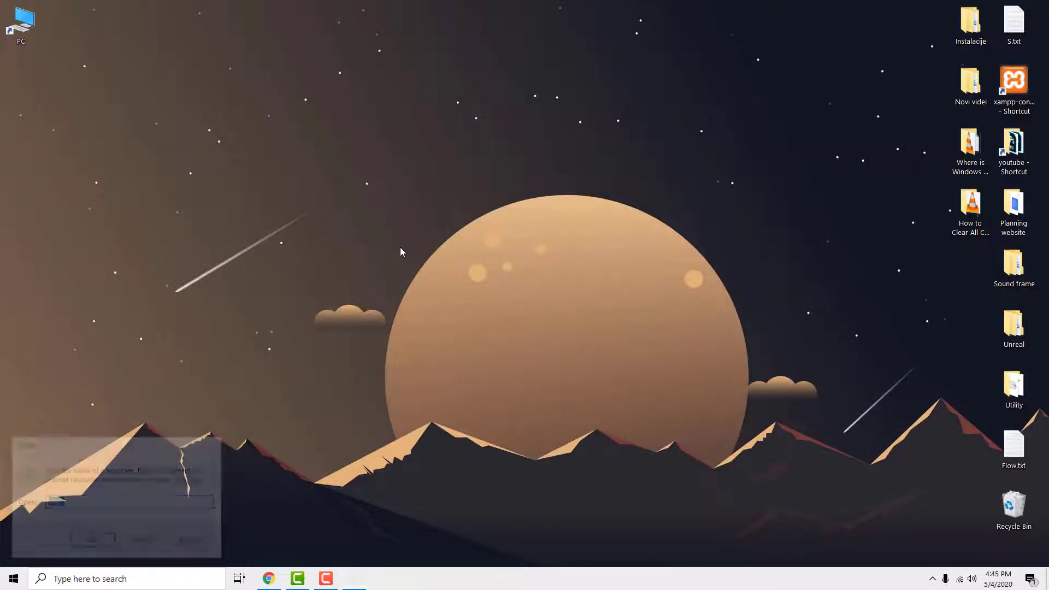
pyautogui.moveTo(205, 246); pyautogui.dragTo(176, 132)
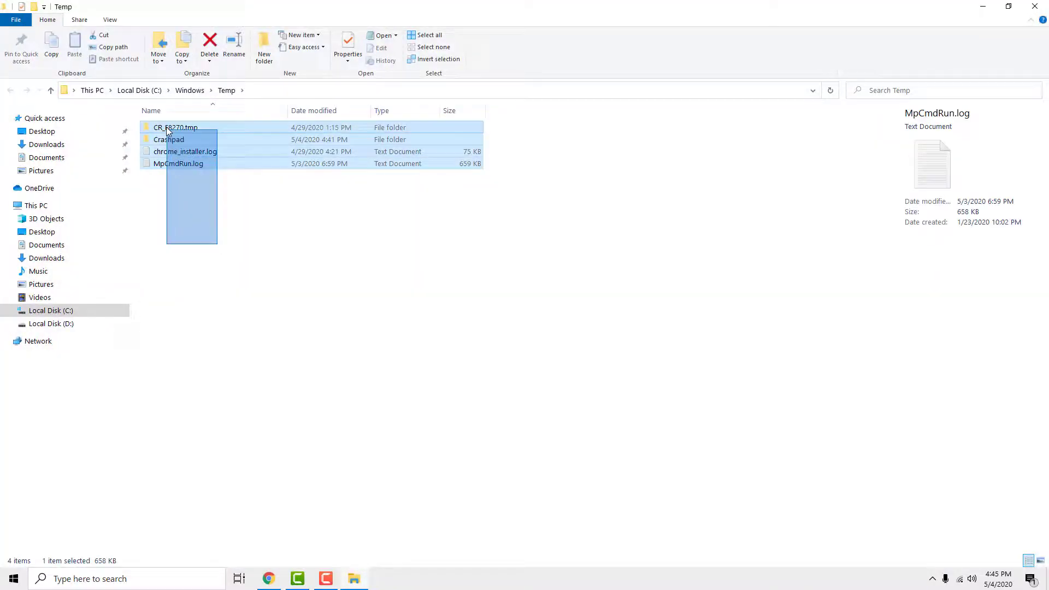
pyautogui.rightClick(178, 133)
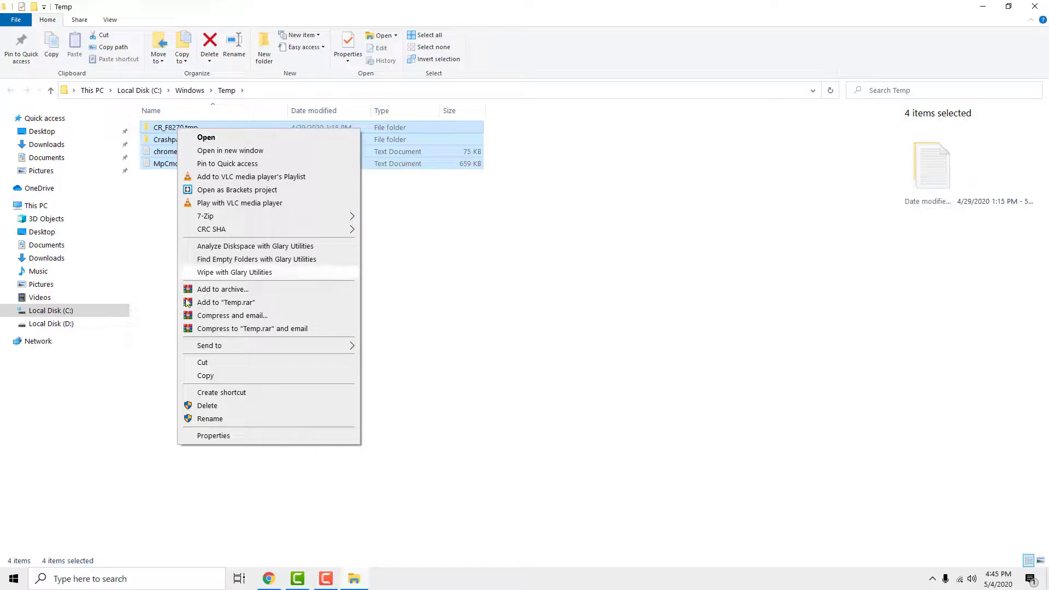
pyautogui.click(201, 407)
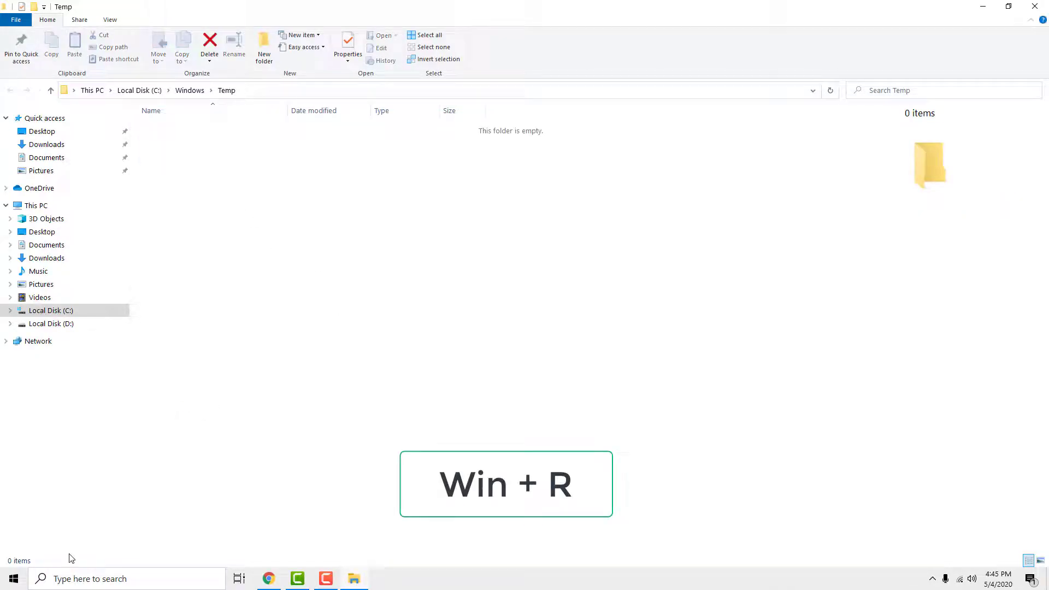
# Delete everything in the %temp% folder, skipping the in-use CamRec0 folder.
pyautogui.press('super+r')
pyautogui.write('temp')
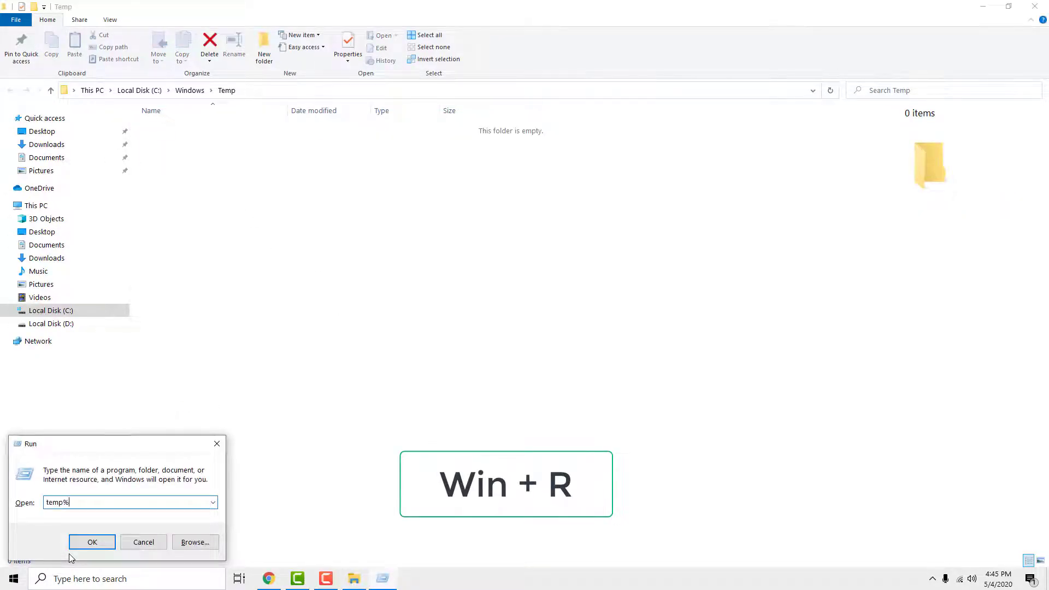
pyautogui.write('%')
pyautogui.click(92, 542)
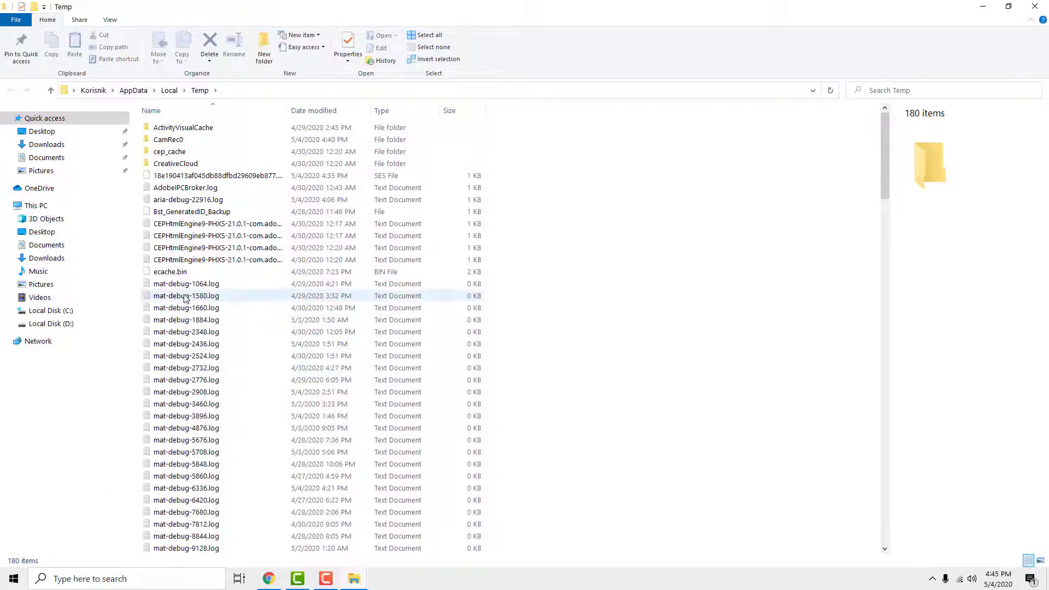
pyautogui.click(185, 296)
pyautogui.hotkey('ctrl', 'a')
pyautogui.press('Delete')
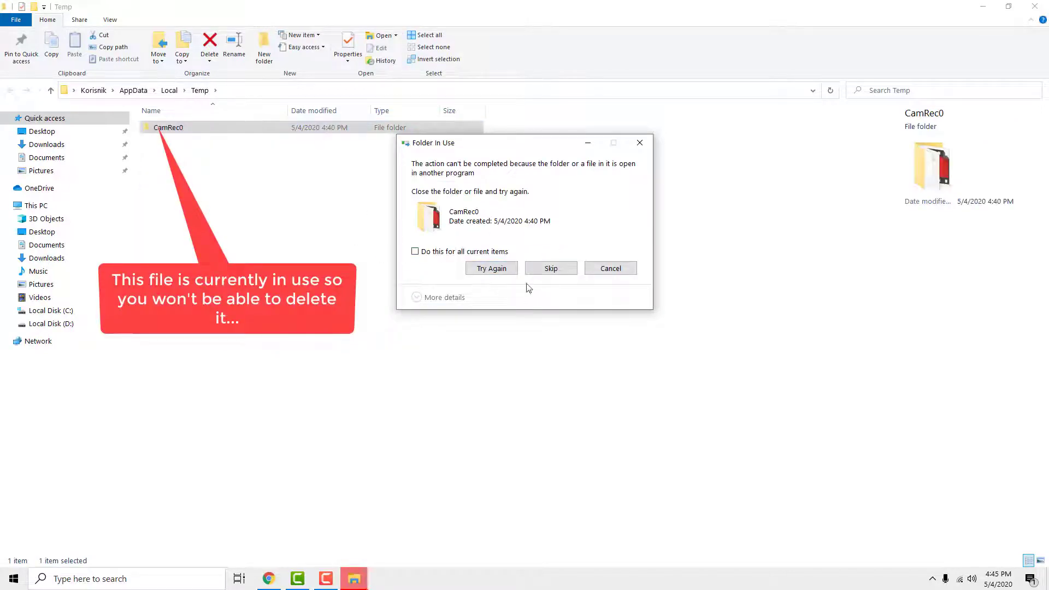
pyautogui.click(551, 269)
pyautogui.press('super+r')
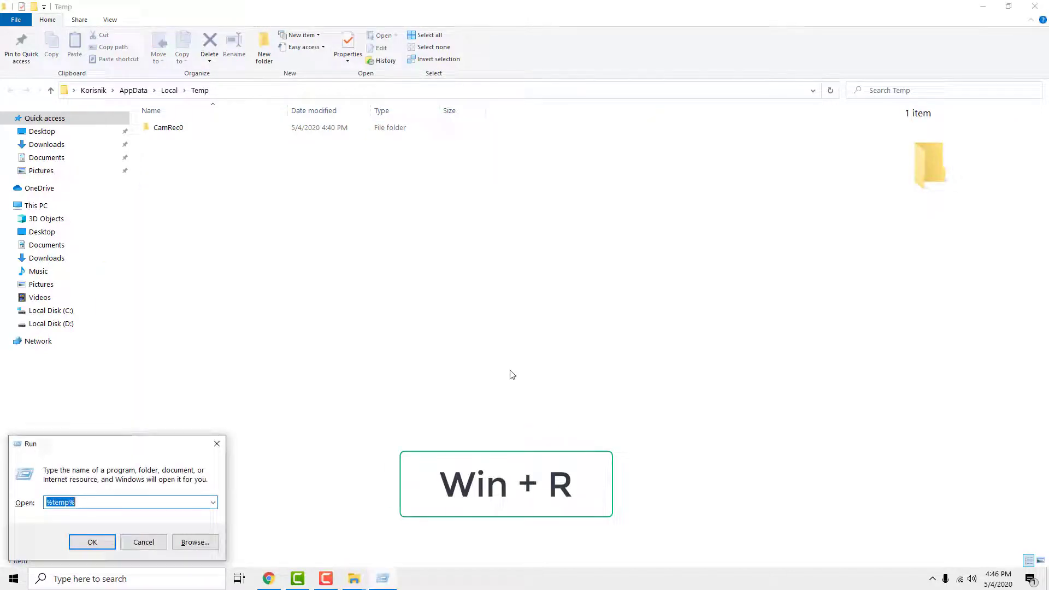
pyautogui.write('prefetch')
# Delete every file in C:\Windows\Prefetch, skipping the in-use PfPre_b78280f3.mkd file.
pyautogui.press('Return')
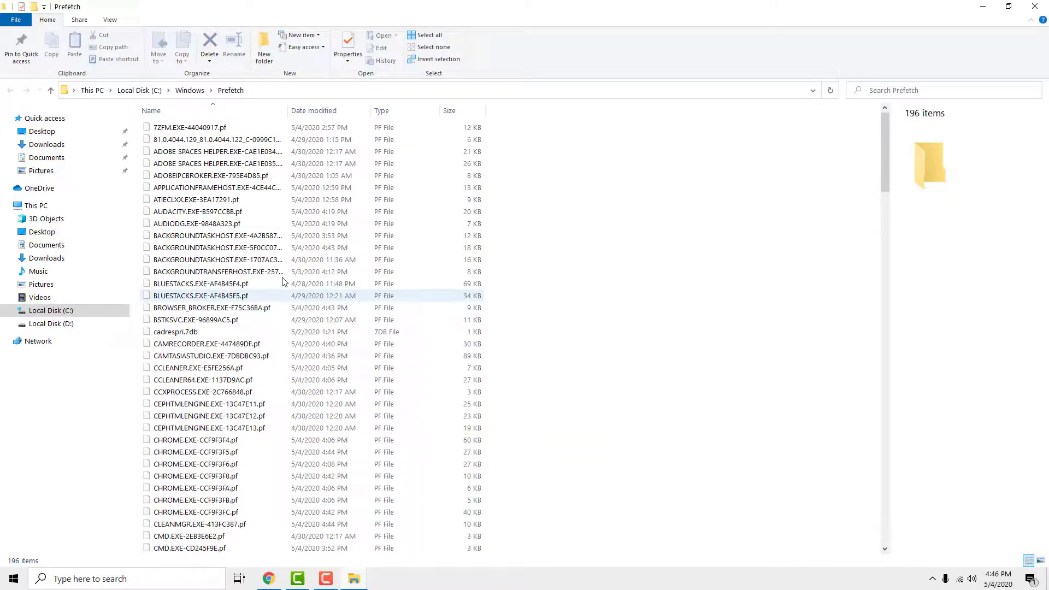
pyautogui.click(246, 224)
pyautogui.hotkey('ctrl', 'a')
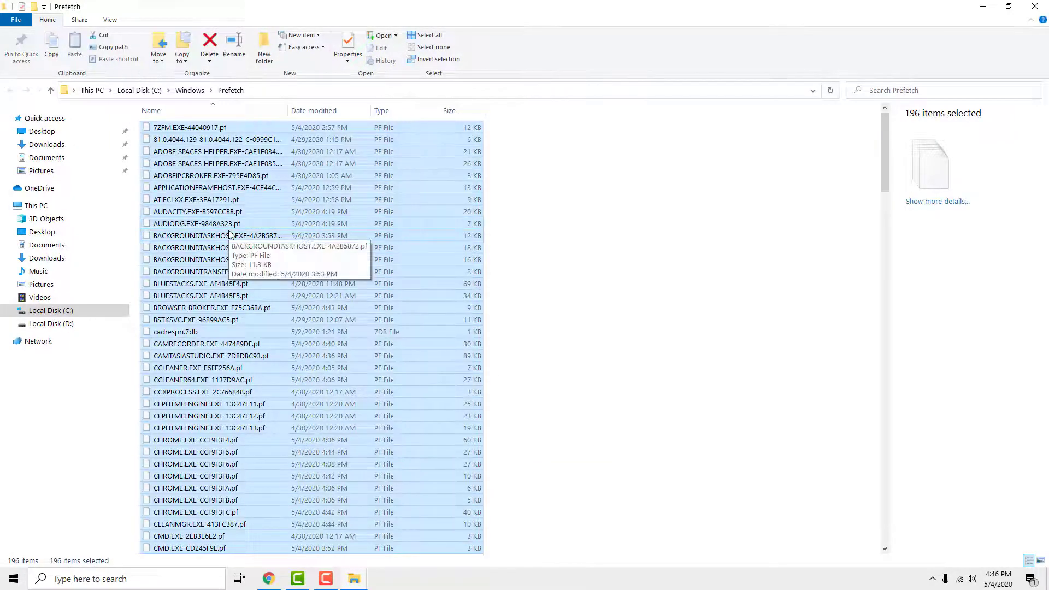
pyautogui.press('Delete')
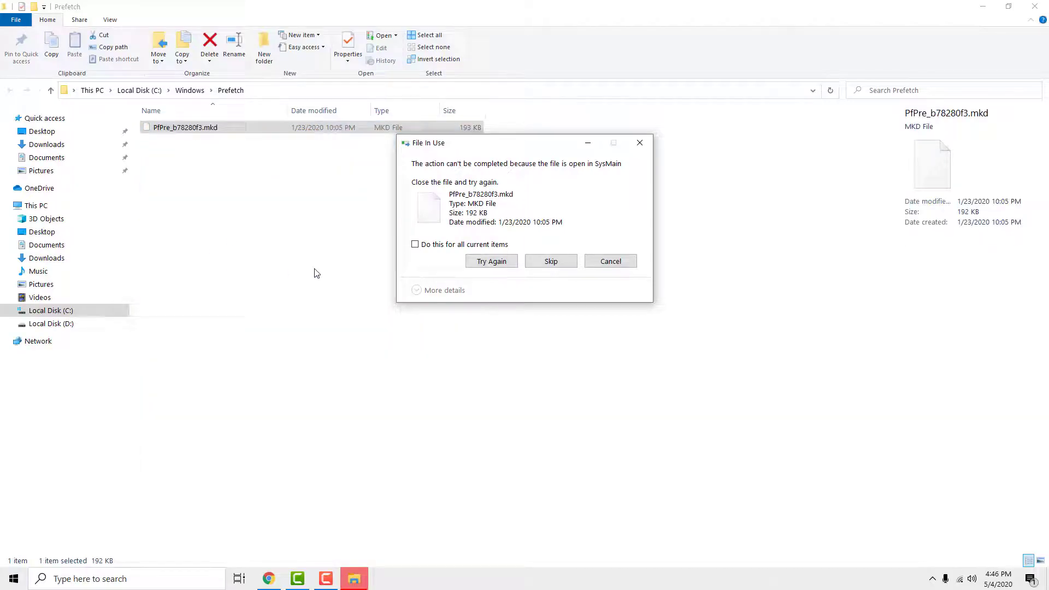
pyautogui.click(611, 261)
pyautogui.press('super+r')
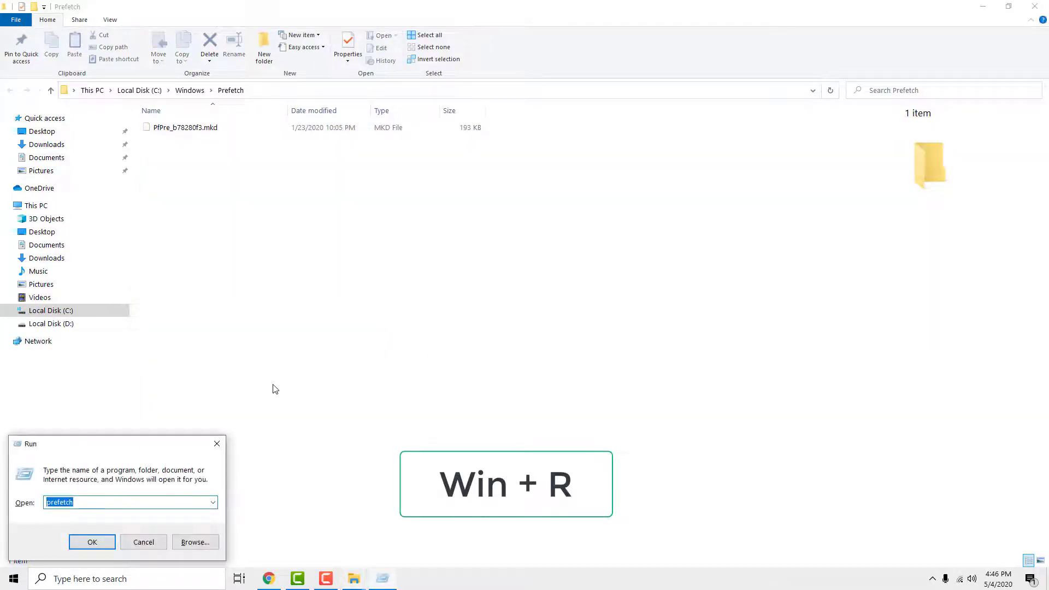
pyautogui.write('wsreset')
# Run wsreset to clear the Microsoft Store cache, then close the reopened Store.
pyautogui.press('Return')
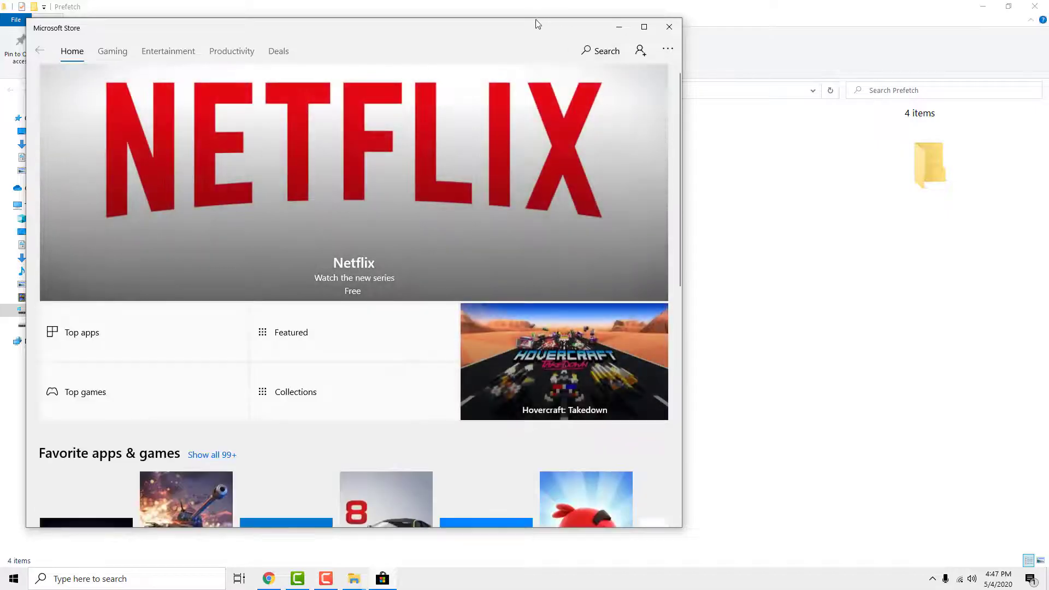
pyautogui.scroll(-3, 379, 300)
pyautogui.scroll(-5, 380, 300)
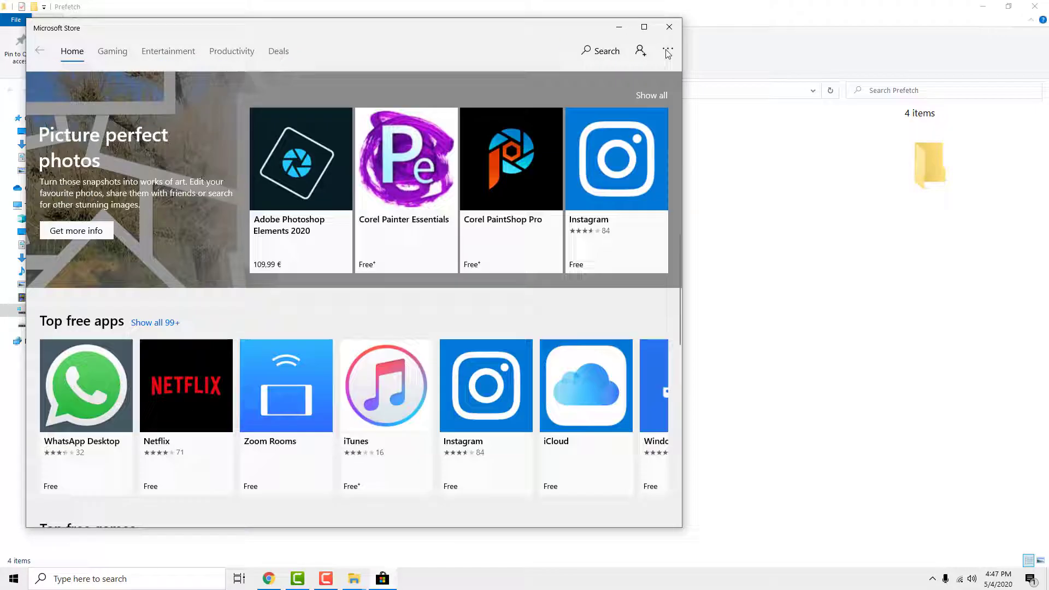
pyautogui.click(669, 26)
# Flush the DNS resolver cache by running ipconfig /flushdns in Command Prompt.
pyautogui.press('super+r')
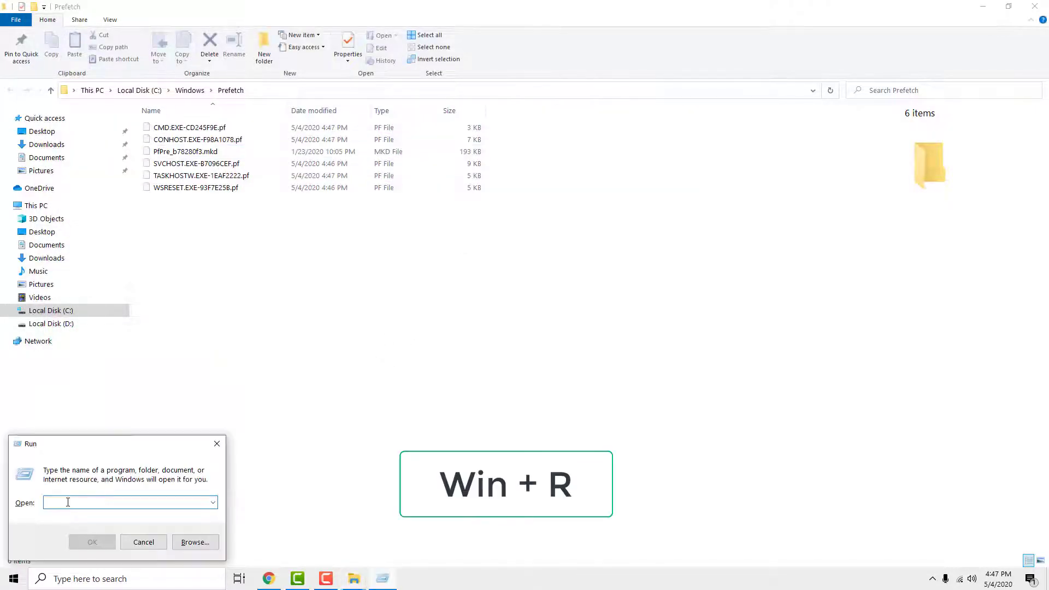
pyautogui.write('cmd')
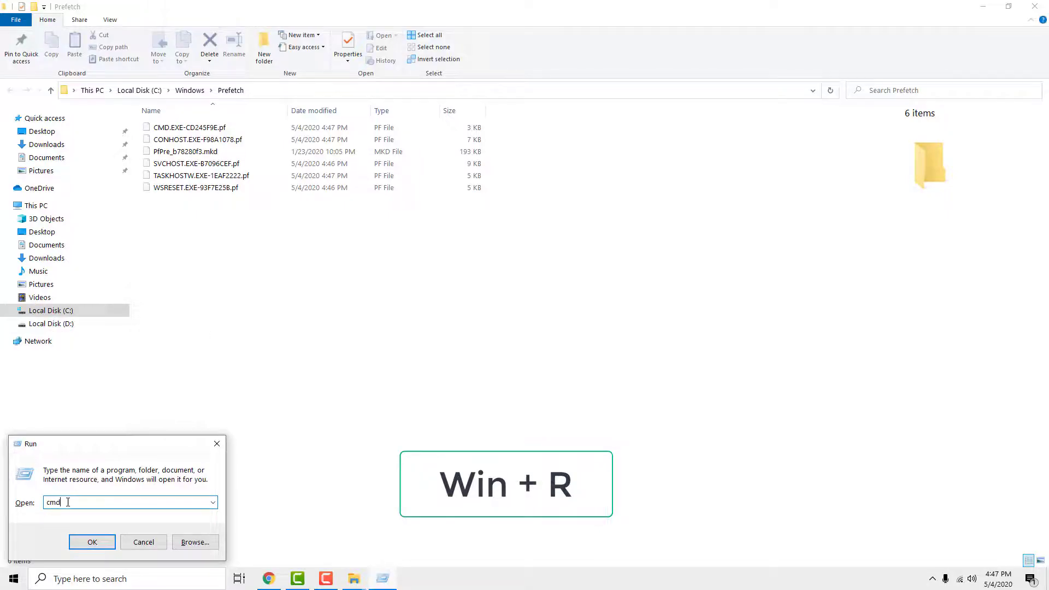
pyautogui.press('Return')
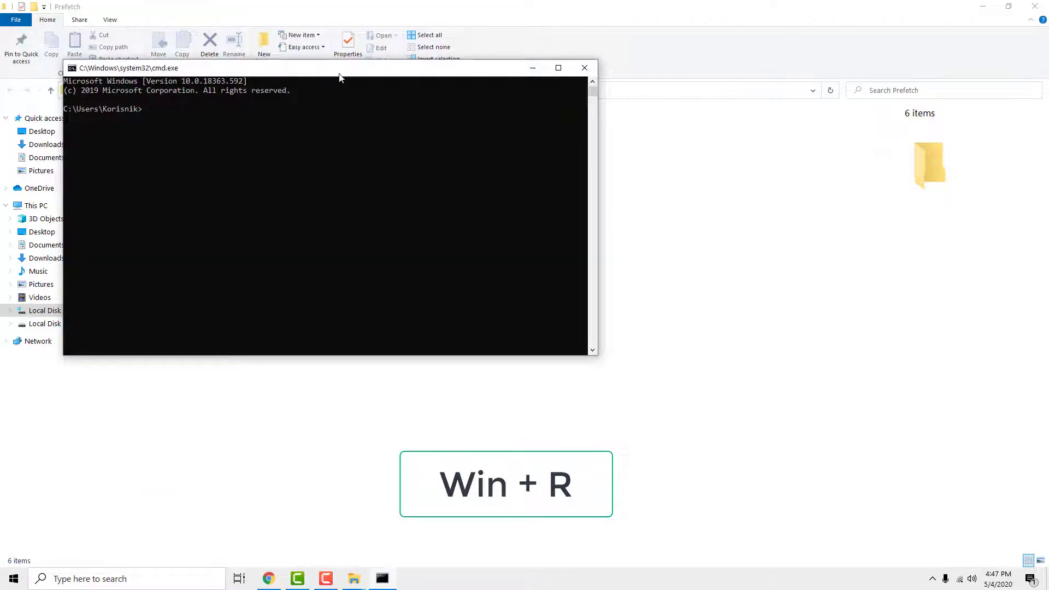
pyautogui.moveTo(340, 77); pyautogui.dragTo(535, 187)
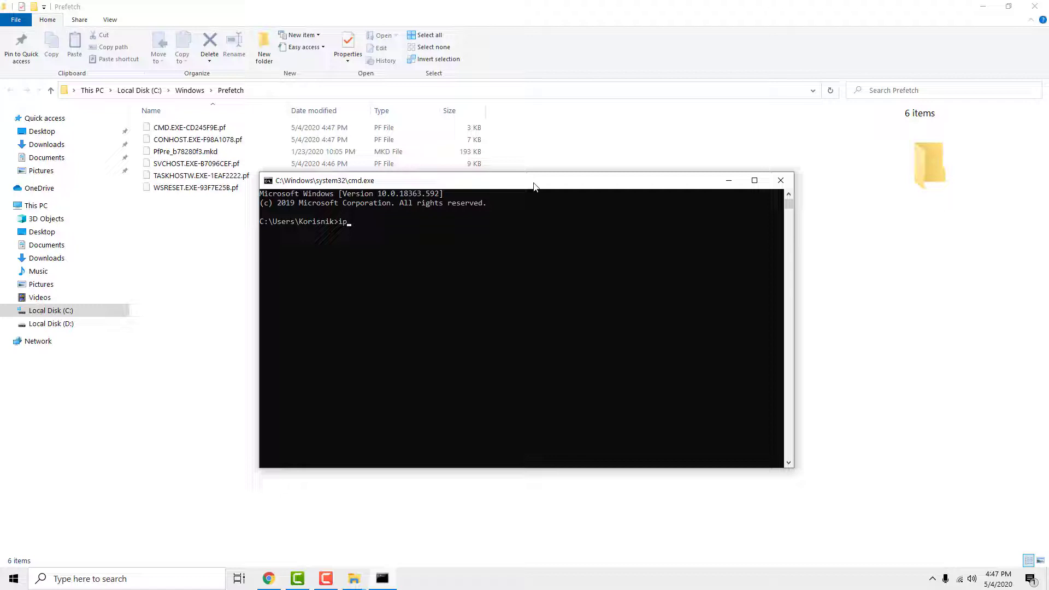
pyautogui.write('g/flushDNS')
pyautogui.press('Return')
pyautogui.write('system')
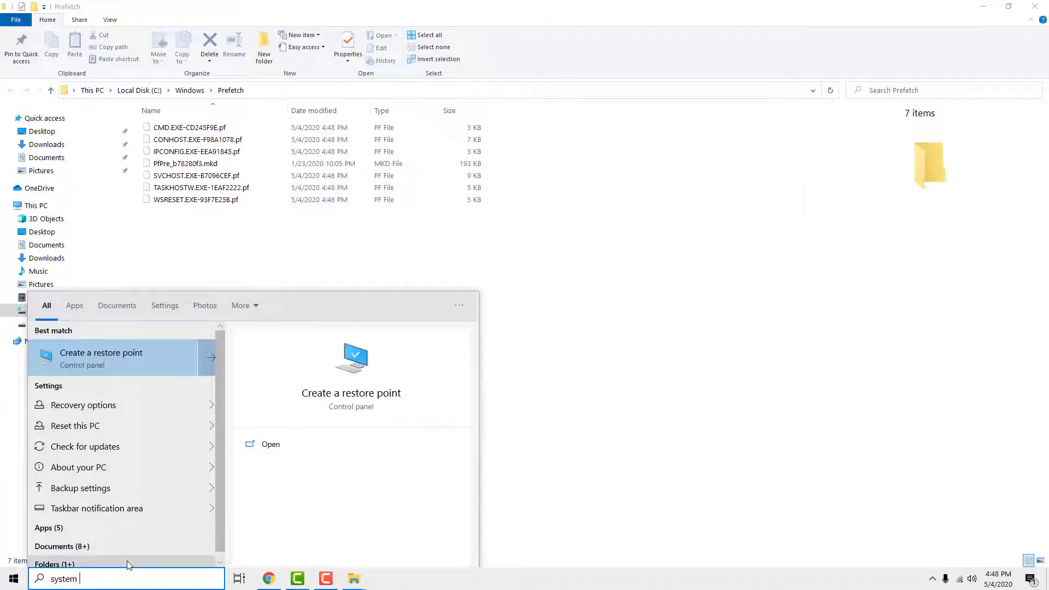
# Delete all existing restore points for Local Disk (C:) in System Protection.
pyautogui.click(151, 352)
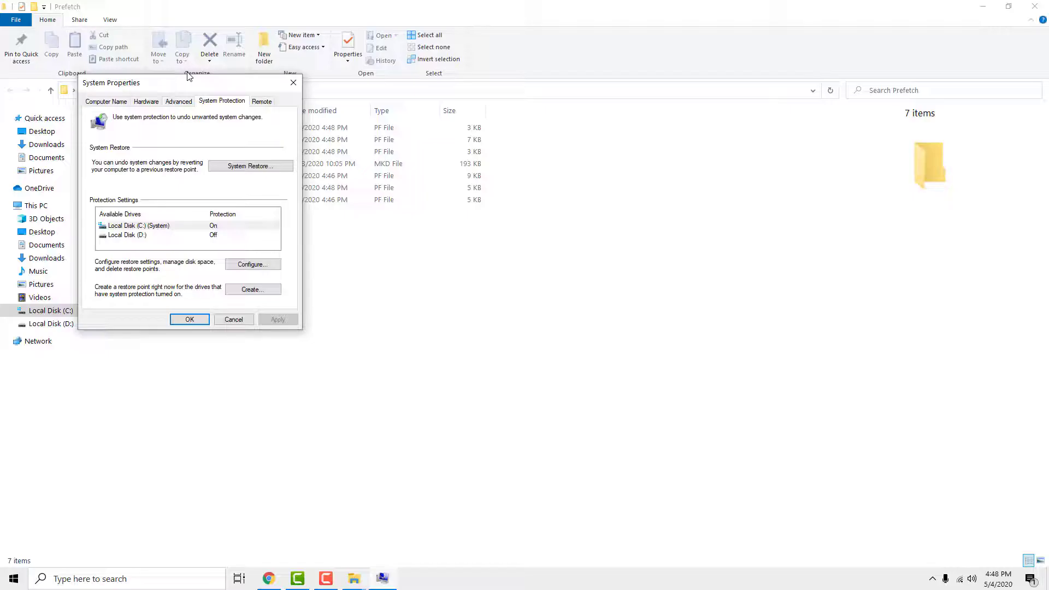
pyautogui.moveTo(190, 83); pyautogui.dragTo(371, 140)
pyautogui.click(393, 286)
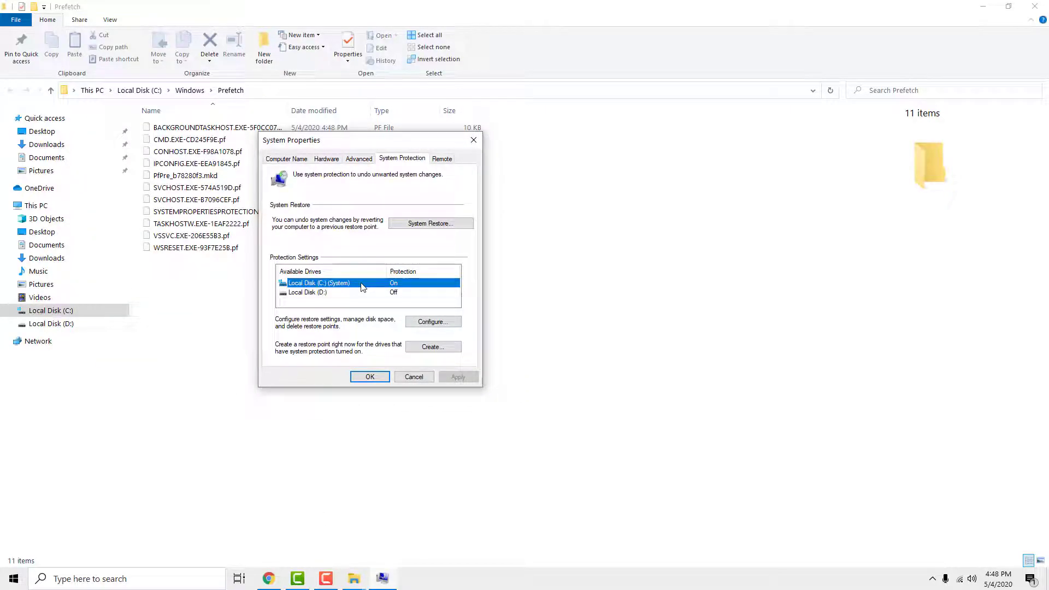
pyautogui.click(430, 322)
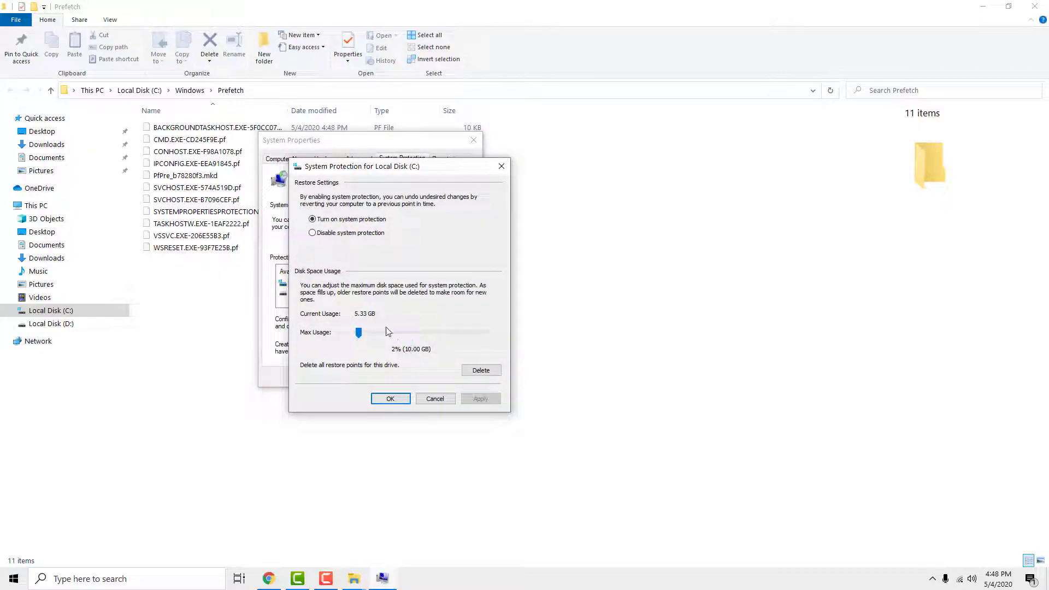
pyautogui.click(481, 371)
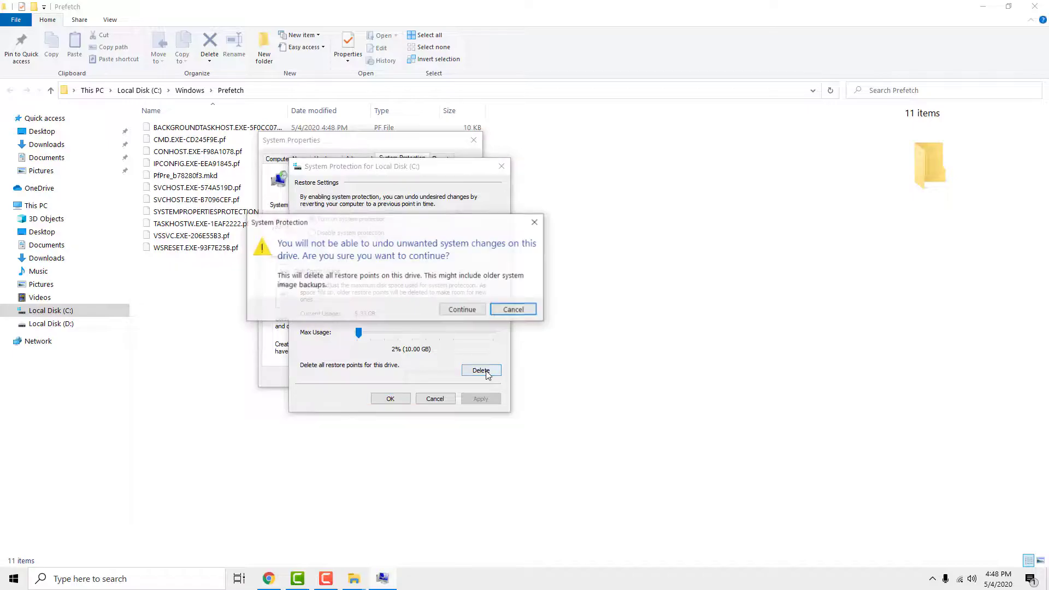
pyautogui.click(462, 311)
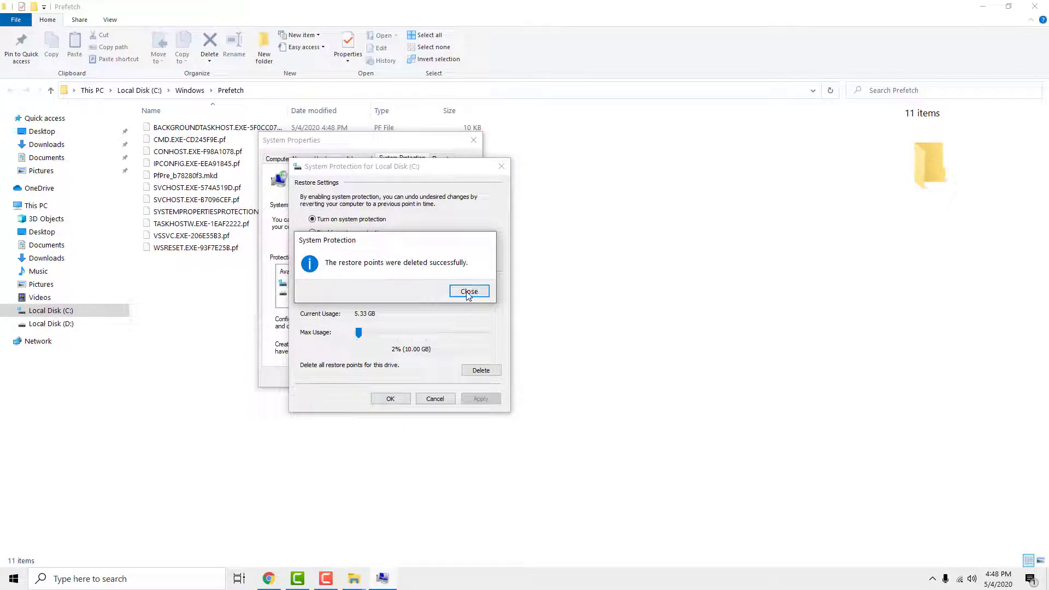
pyautogui.click(469, 292)
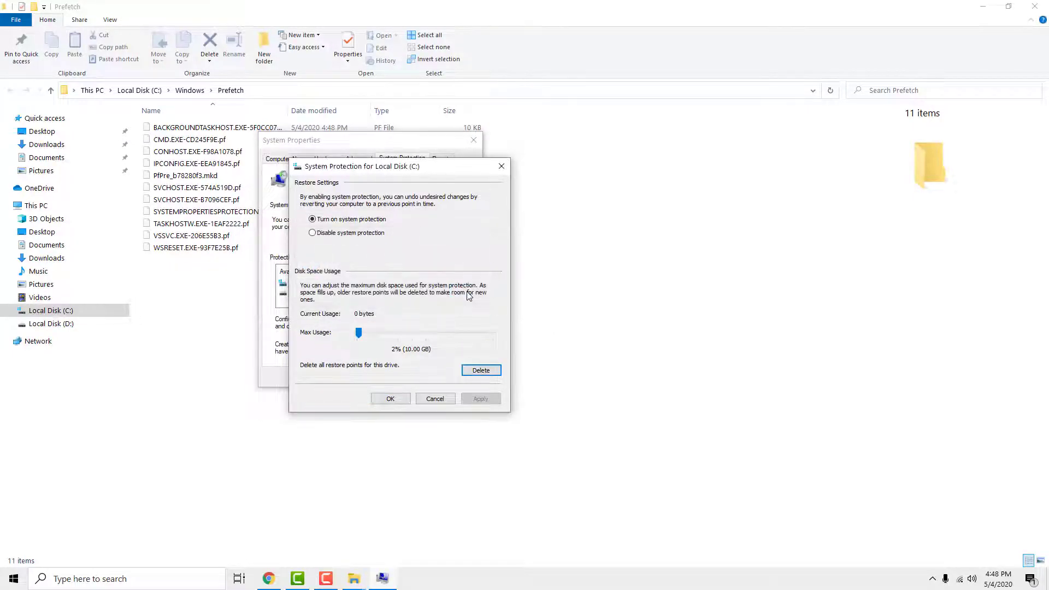
pyautogui.click(390, 399)
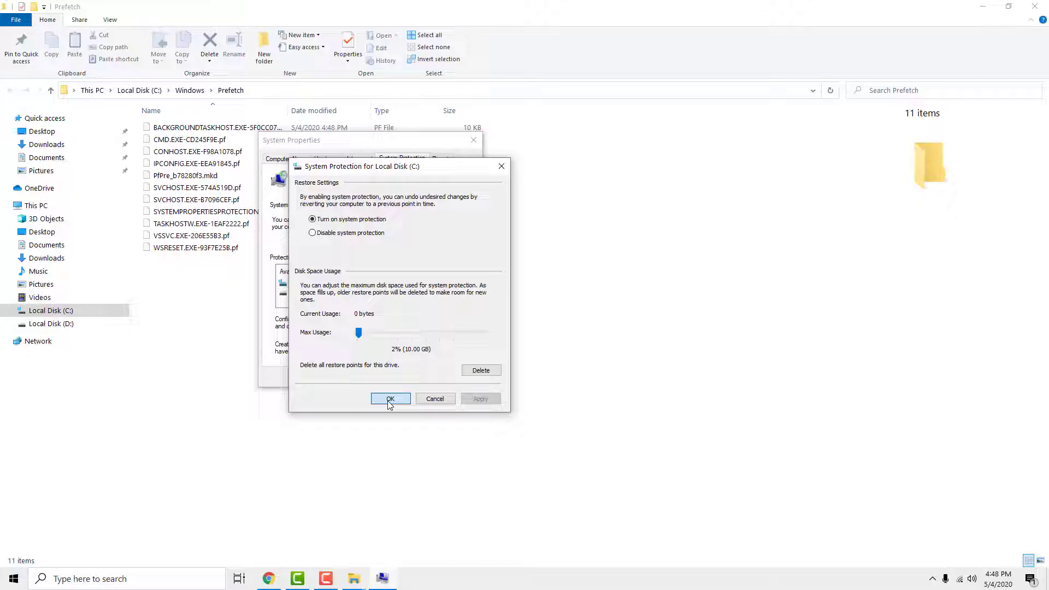
pyautogui.click(390, 400)
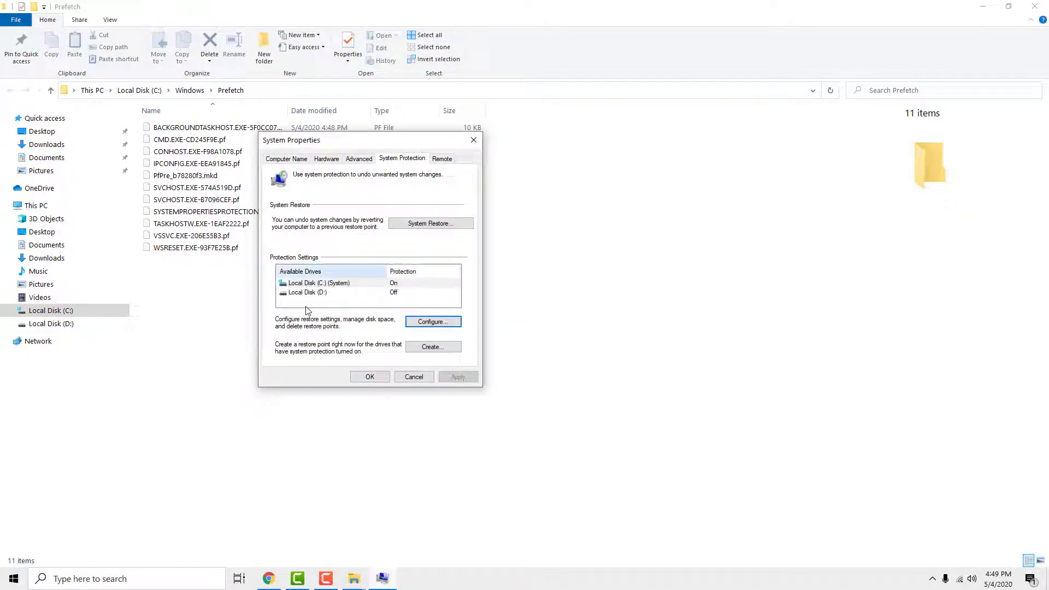
# Create a new restore point with a description and close System Properties.
pyautogui.click(433, 348)
pyautogui.write('Fresh Start')
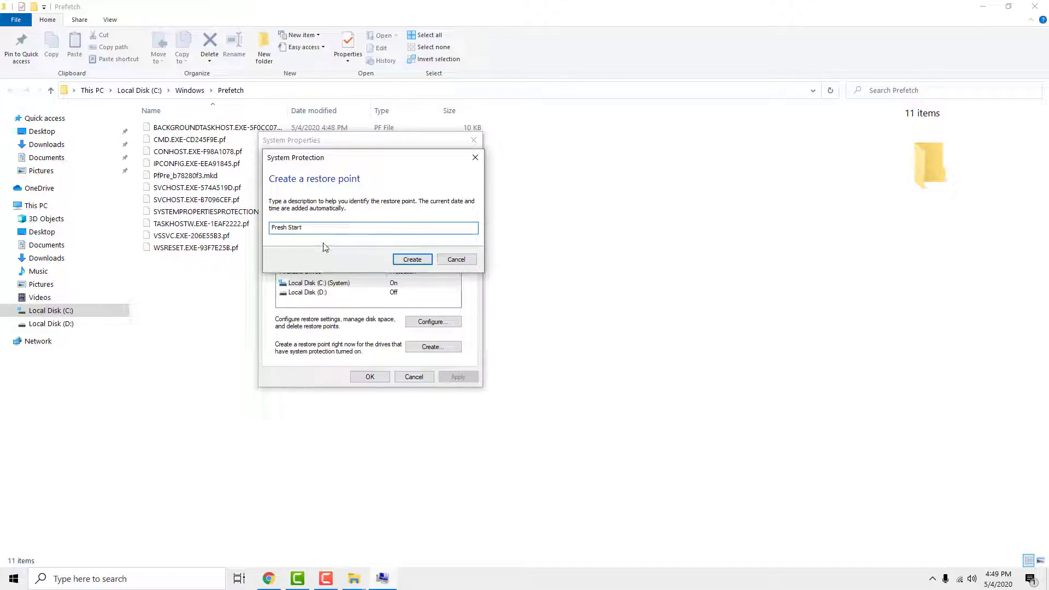
pyautogui.click(413, 260)
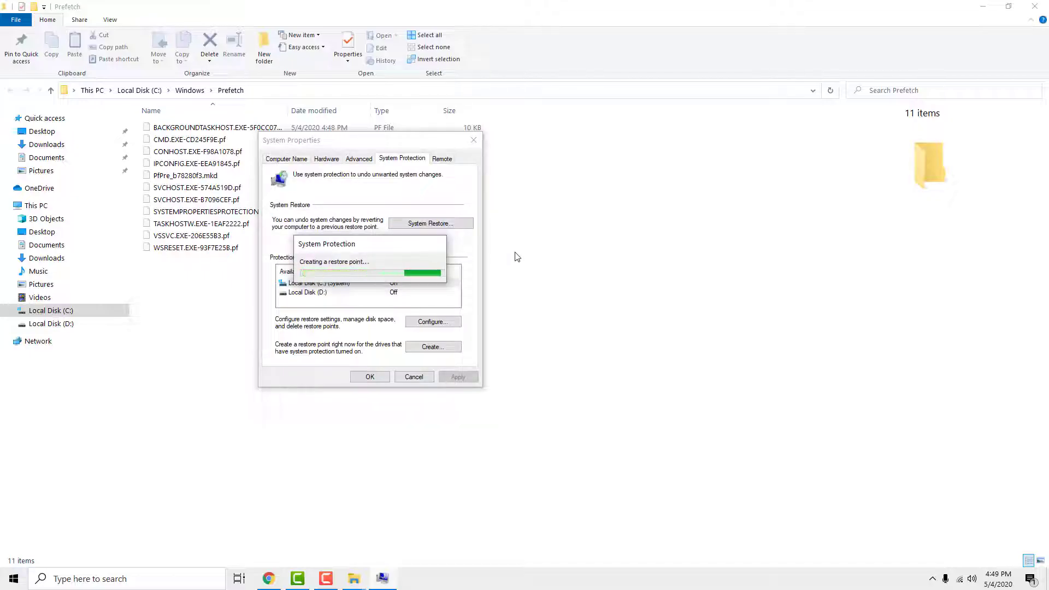
pyautogui.click(440, 269)
pyautogui.click(370, 377)
pyautogui.click(268, 579)
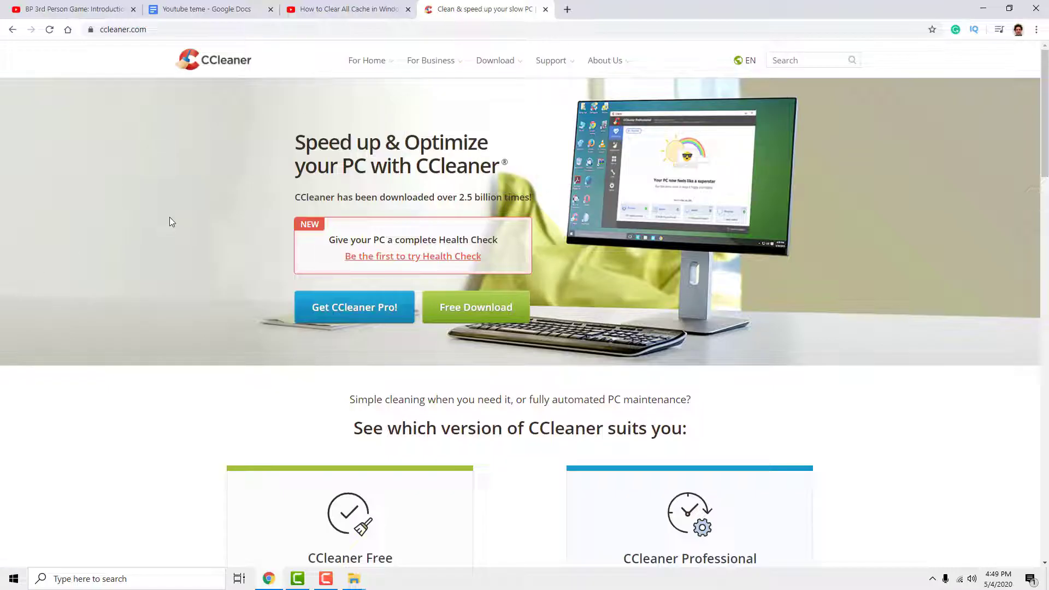
pyautogui.scroll(-5, 159, 206)
pyautogui.scroll(2, 159, 206)
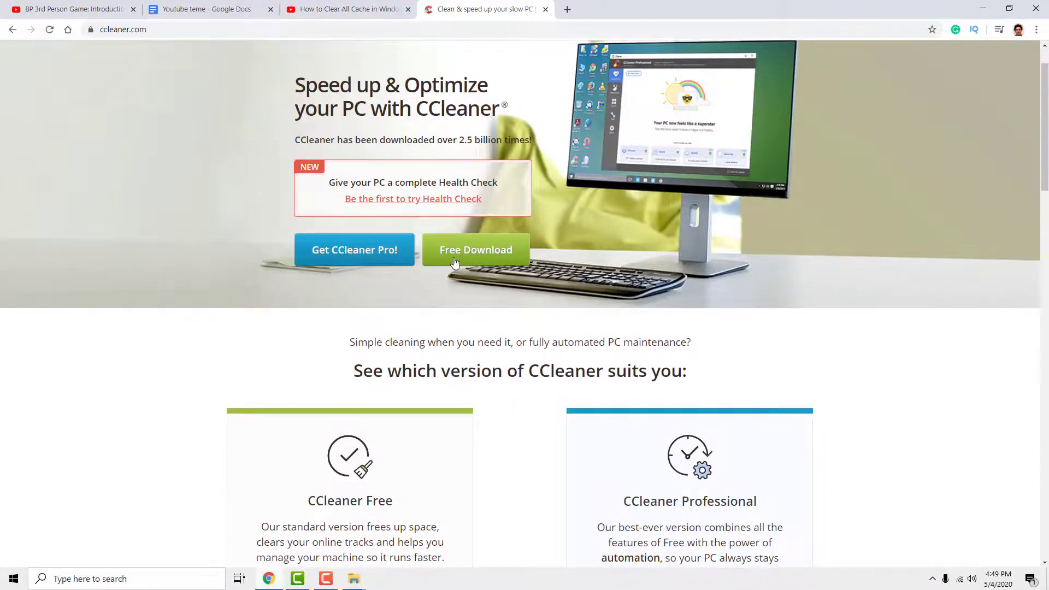
pyautogui.scroll(-2, 459, 262)
pyautogui.scroll(-3, 458, 263)
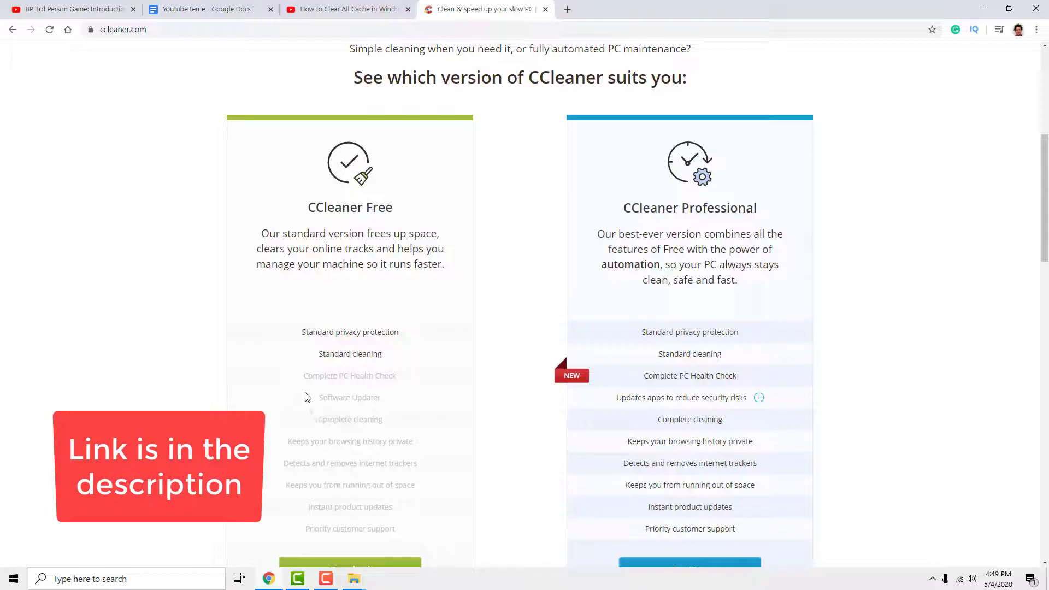
pyautogui.scroll(-3, 305, 397)
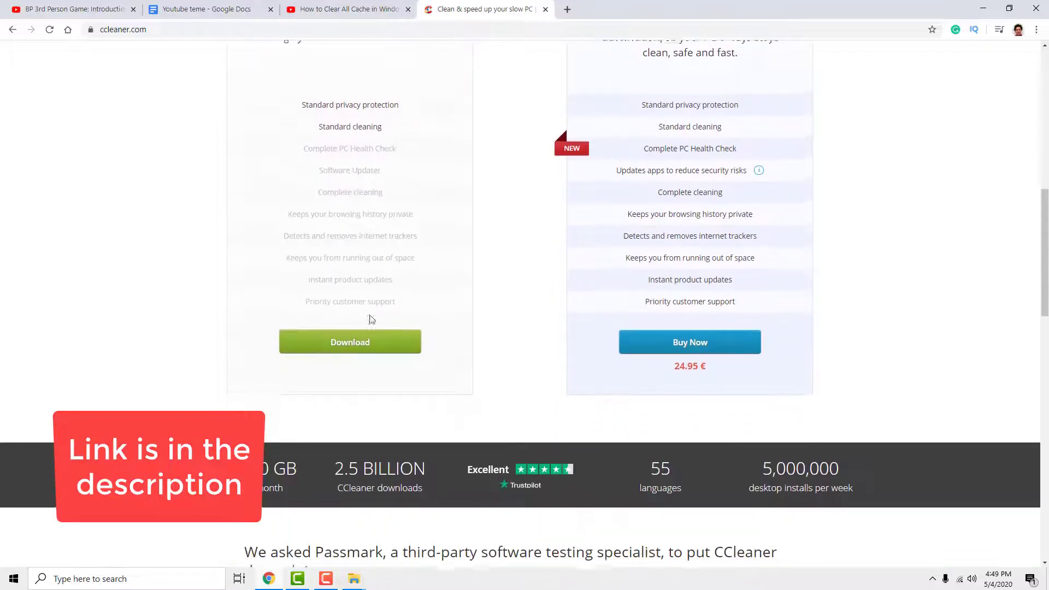
# Download the free CCleaner installer ccsetup.exe from ccleaner.com and launch it.
pyautogui.click(361, 342)
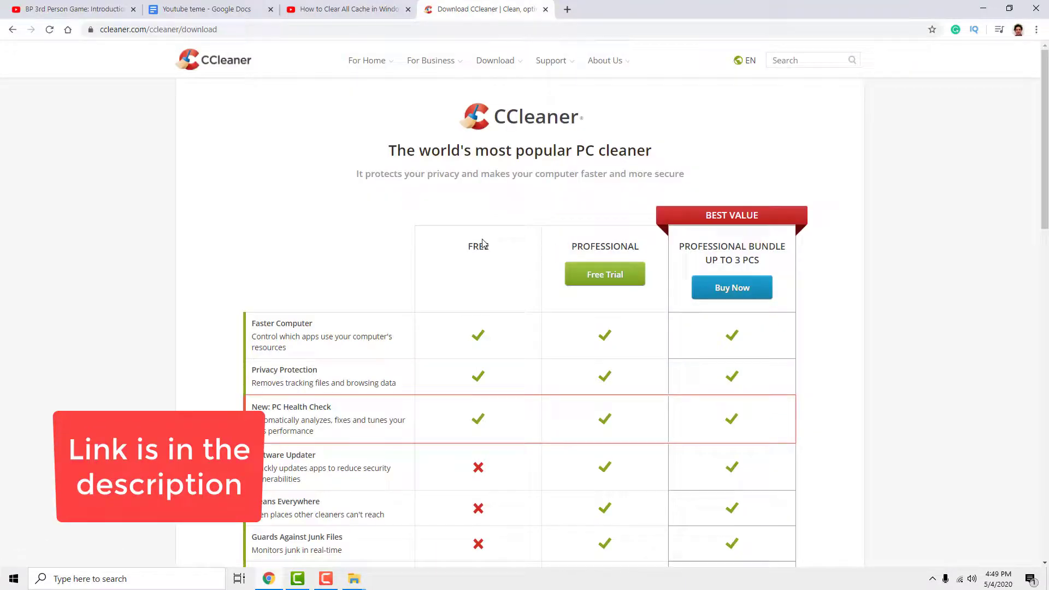
pyautogui.scroll(-5, 458, 257)
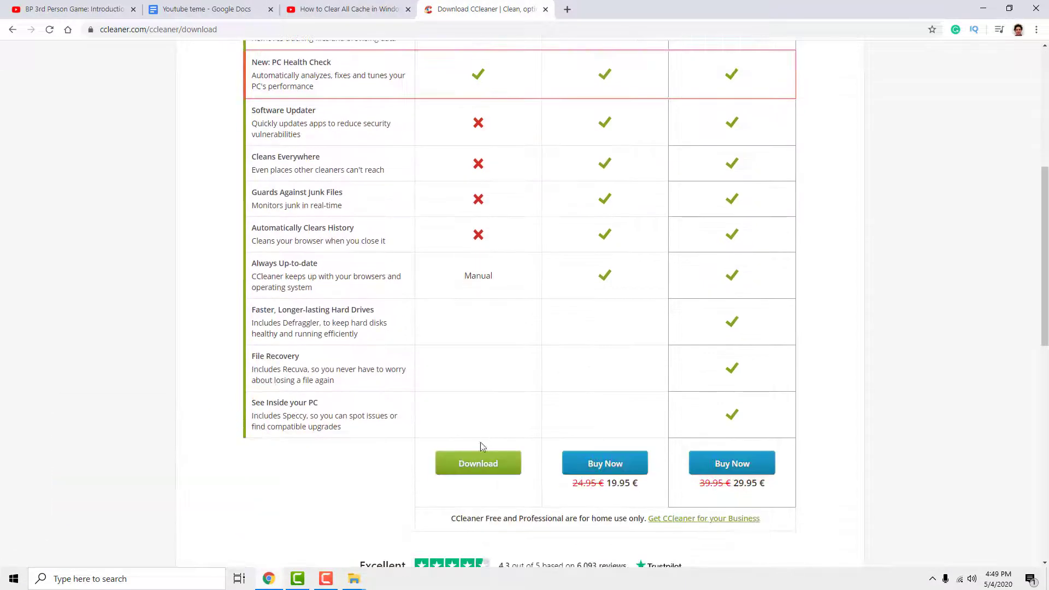
pyautogui.click(479, 461)
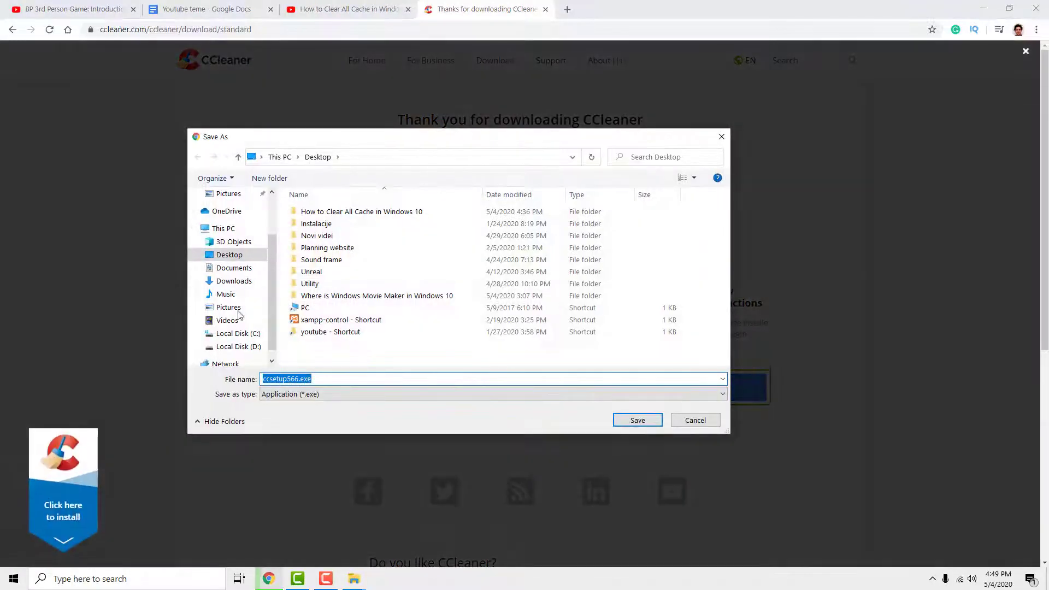
pyautogui.click(637, 420)
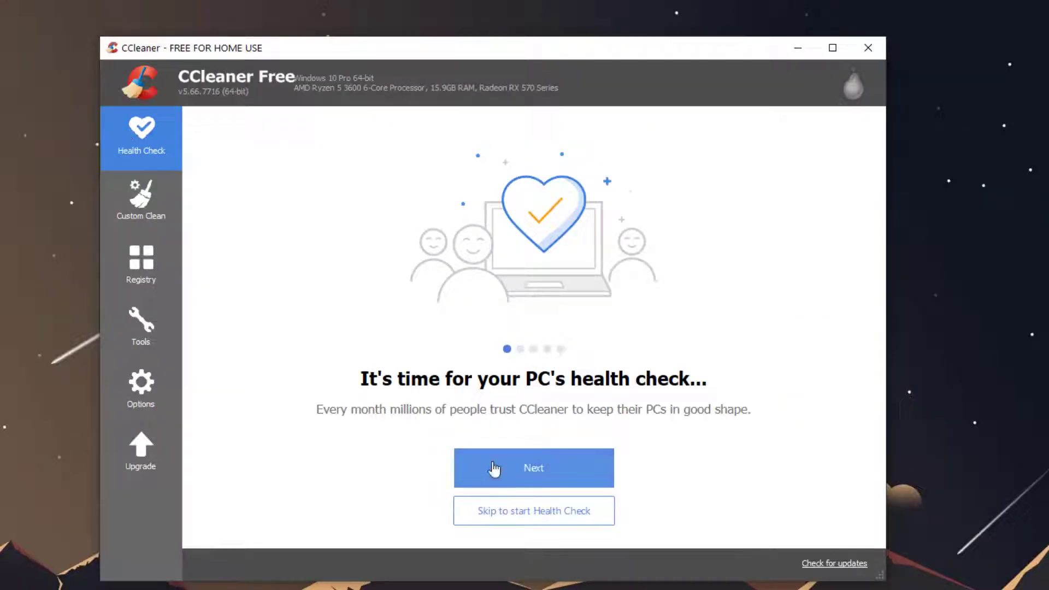
# Run CCleaner's Health Check, removing 3738 trackers and 353 MB of junk, and rate it.
pyautogui.click(534, 467)
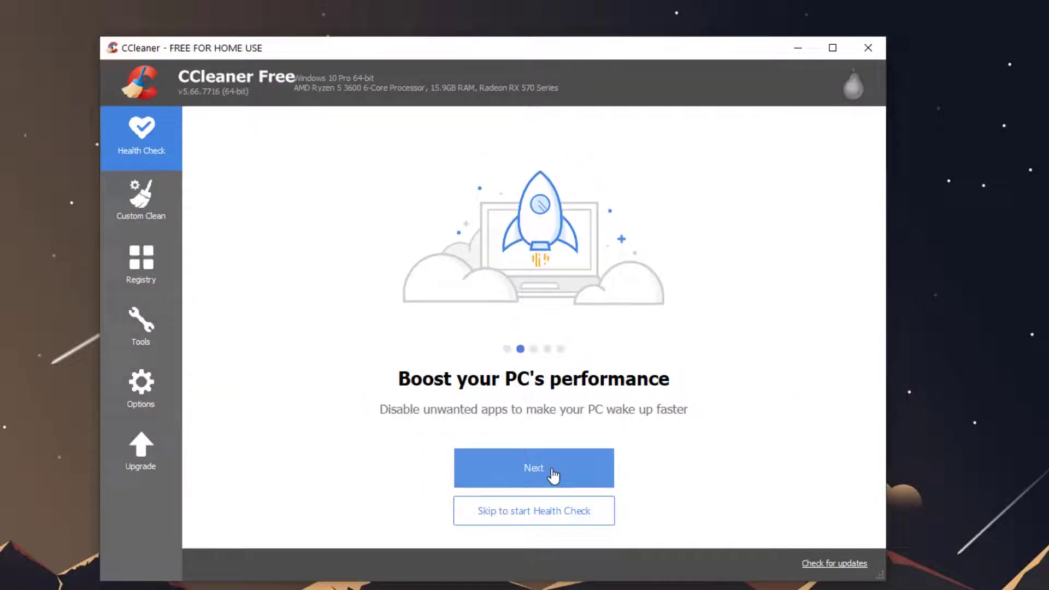
pyautogui.click(549, 473)
pyautogui.click(554, 474)
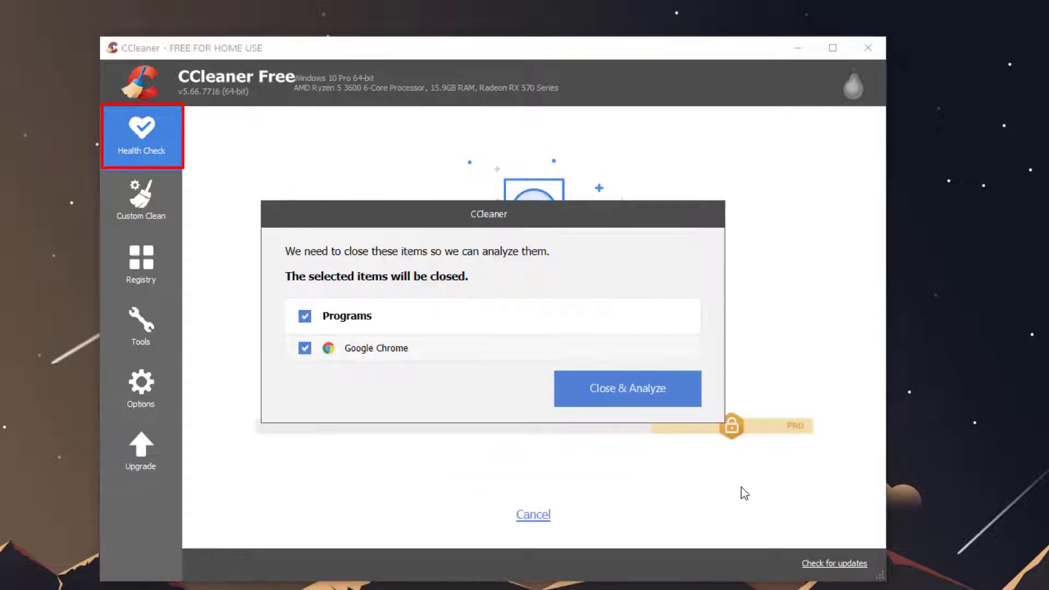
pyautogui.click(609, 393)
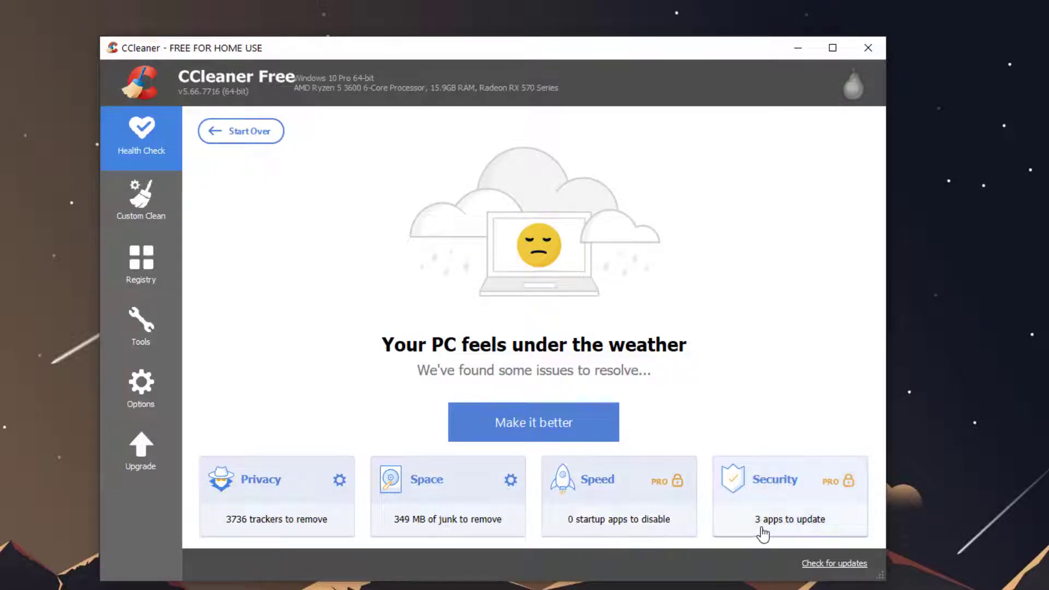
pyautogui.click(536, 423)
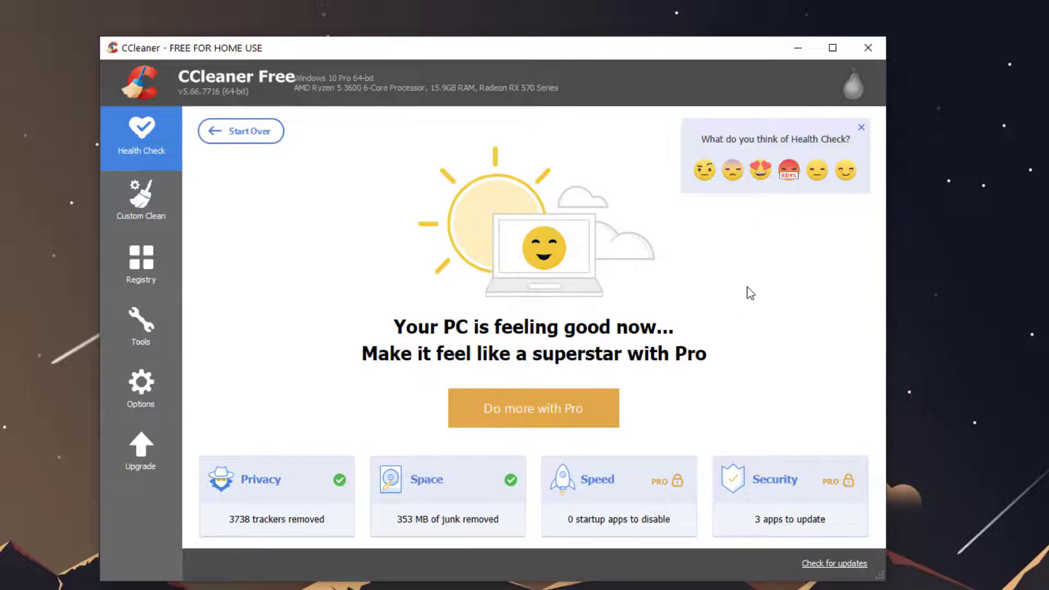
pyautogui.click(761, 171)
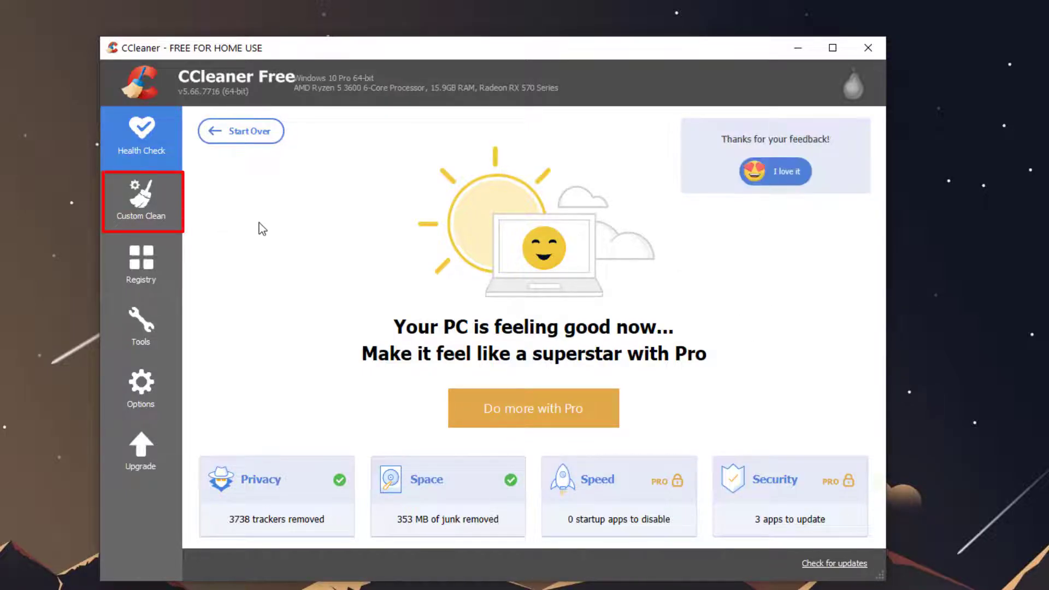
# Browse Custom Clean's Windows and Applications lists, then switch to the Registry cleaner.
pyautogui.click(146, 204)
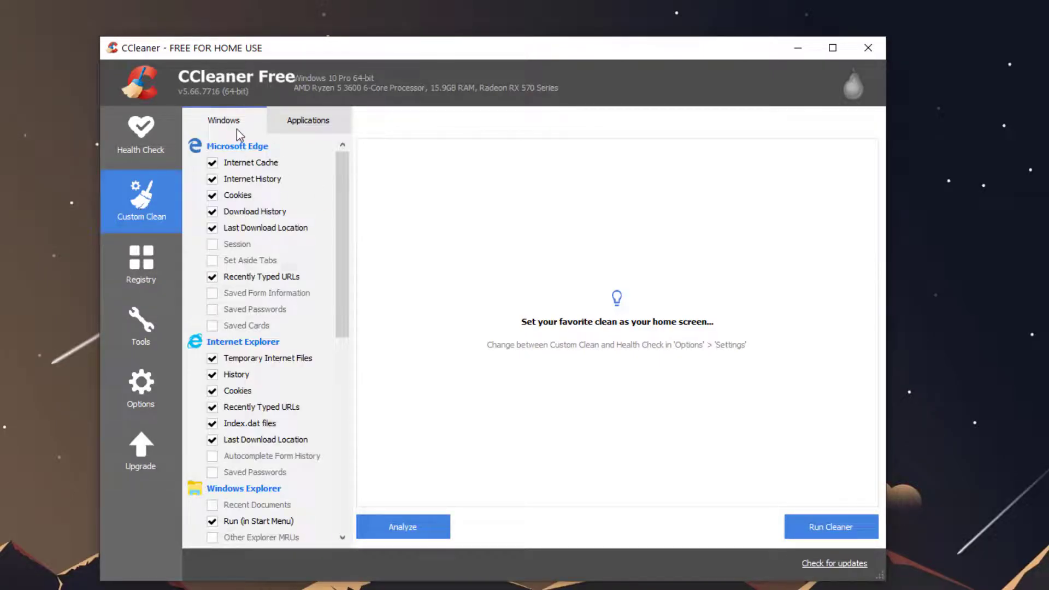
pyautogui.moveTo(344, 211); pyautogui.dragTo(346, 205)
pyautogui.click(308, 121)
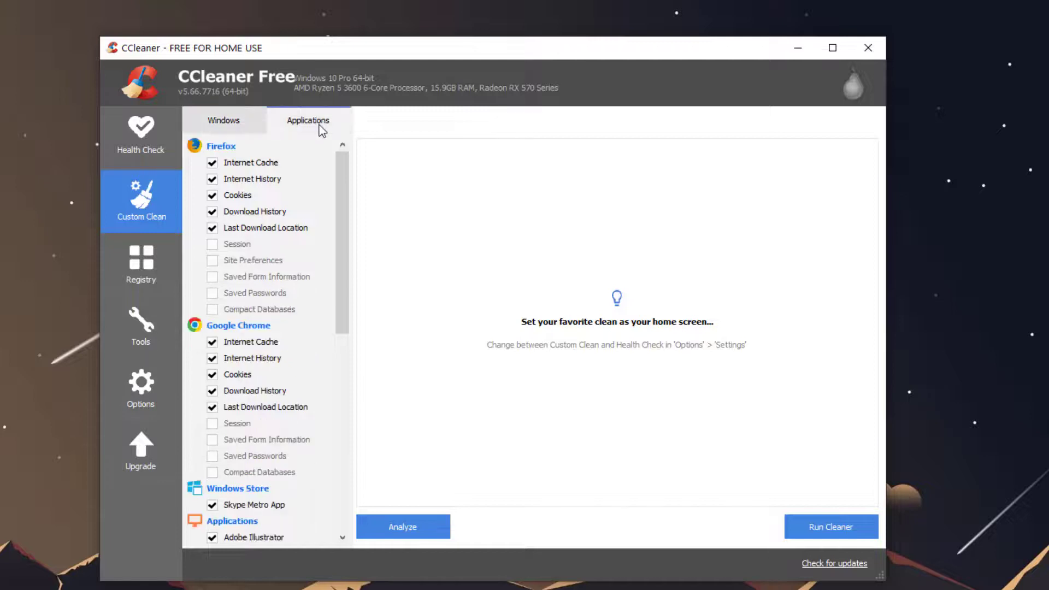
pyautogui.click(141, 260)
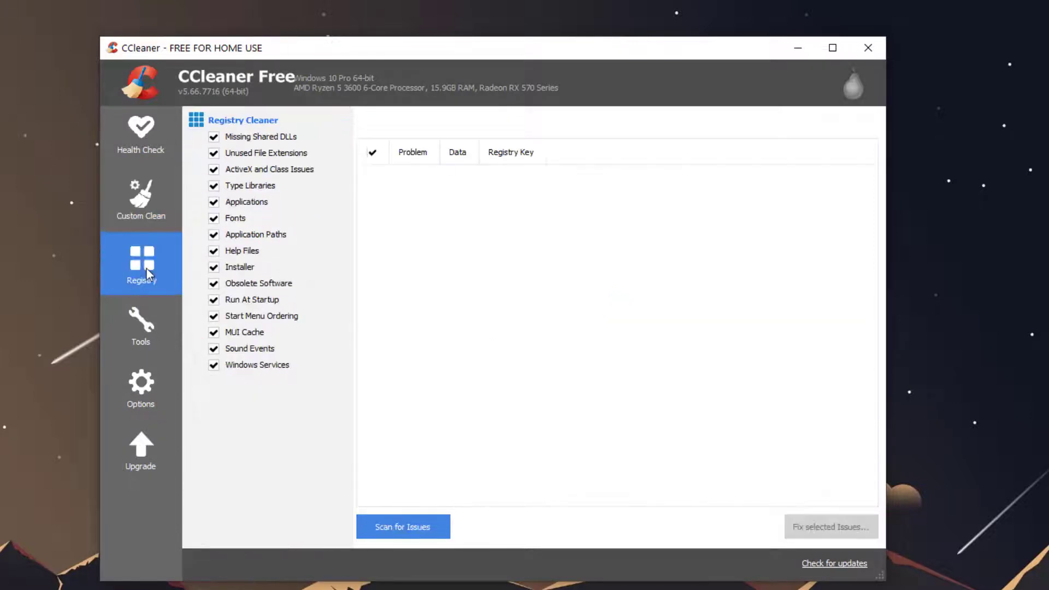
# Scan the registry, finding six issues, then view the Tools Uninstall program list.
pyautogui.click(402, 527)
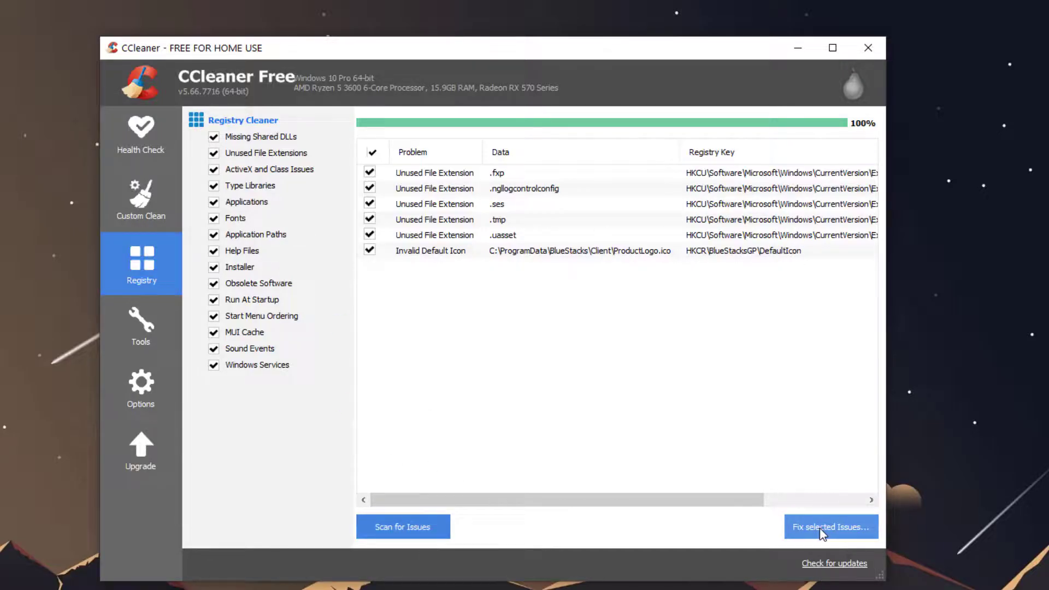
pyautogui.click(142, 326)
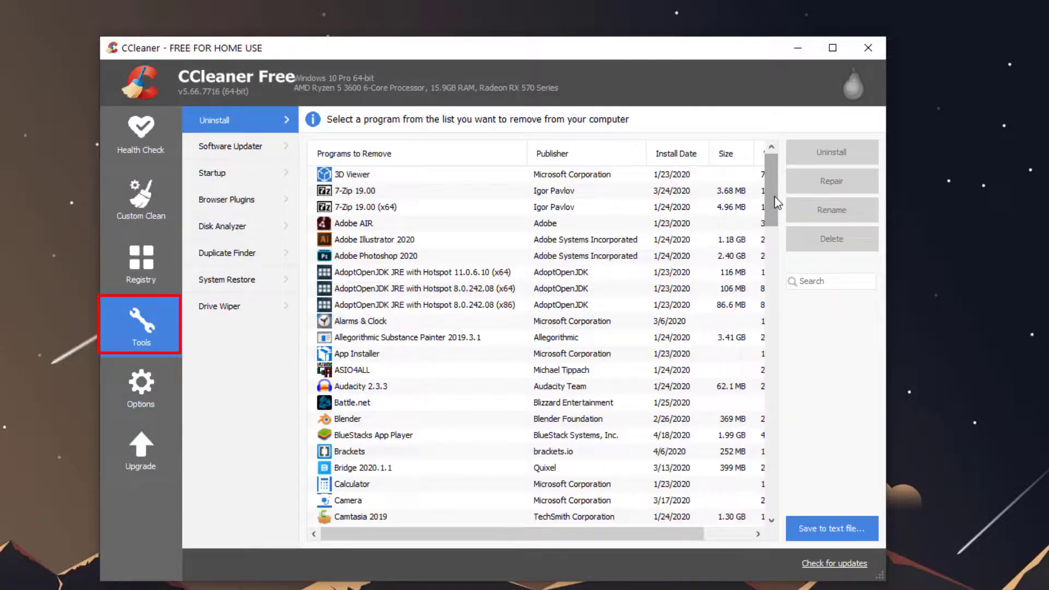
pyautogui.moveTo(777, 201); pyautogui.dragTo(777, 189)
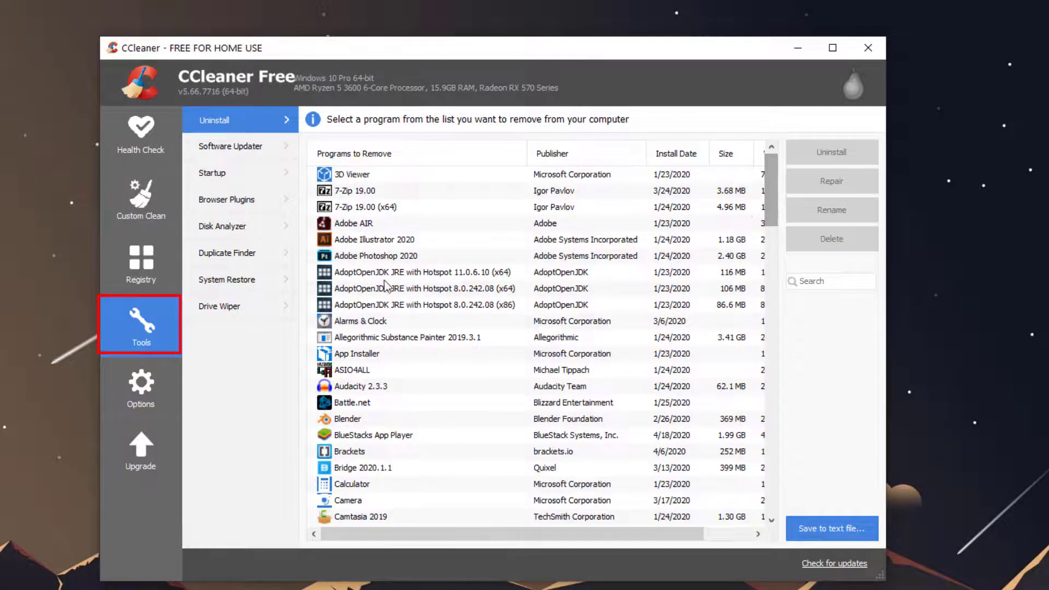